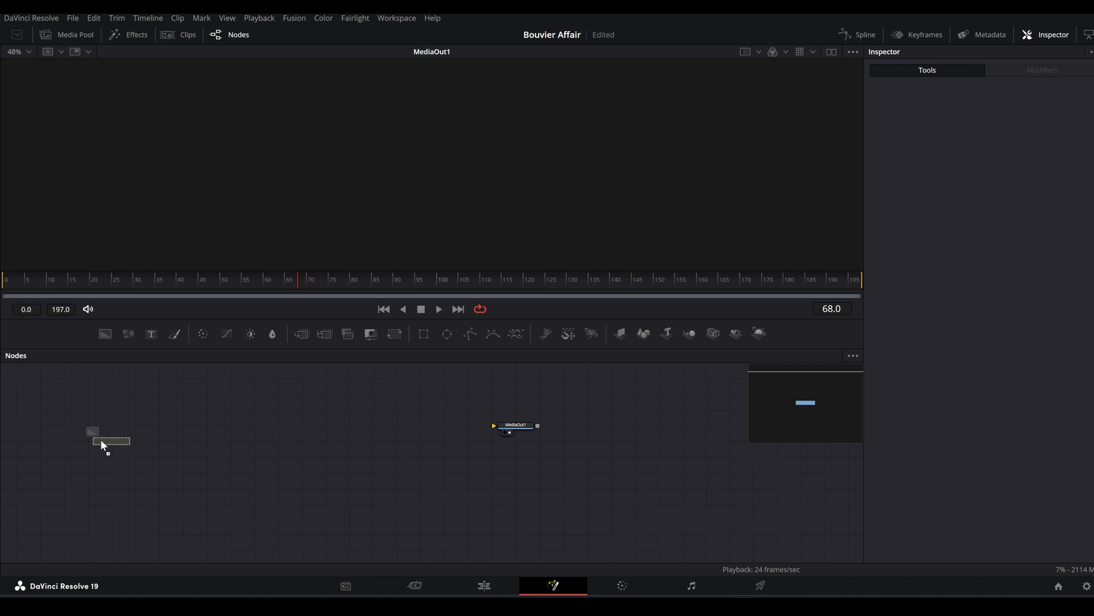
Step: Add a Background node feeding MediaOut1, set its alpha to 0, and spread the two nodes apart
drag(101, 440, 120, 429)
drag(1030, 265, 800, 228)
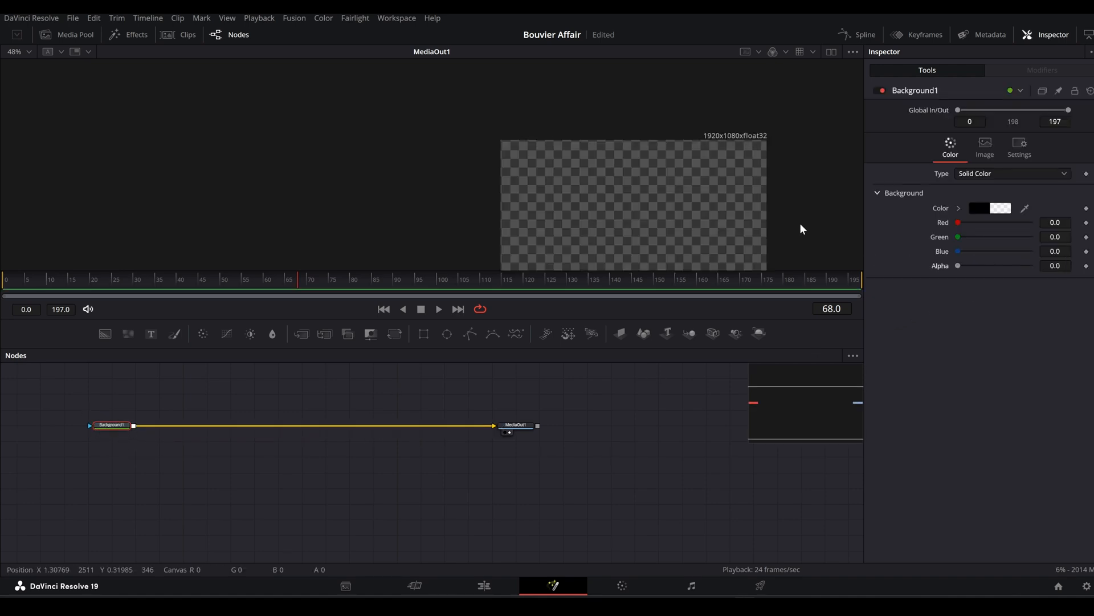
drag(708, 202, 570, 147)
scroll(571, 148, down, 2)
drag(506, 422, 629, 453)
drag(242, 455, 173, 454)
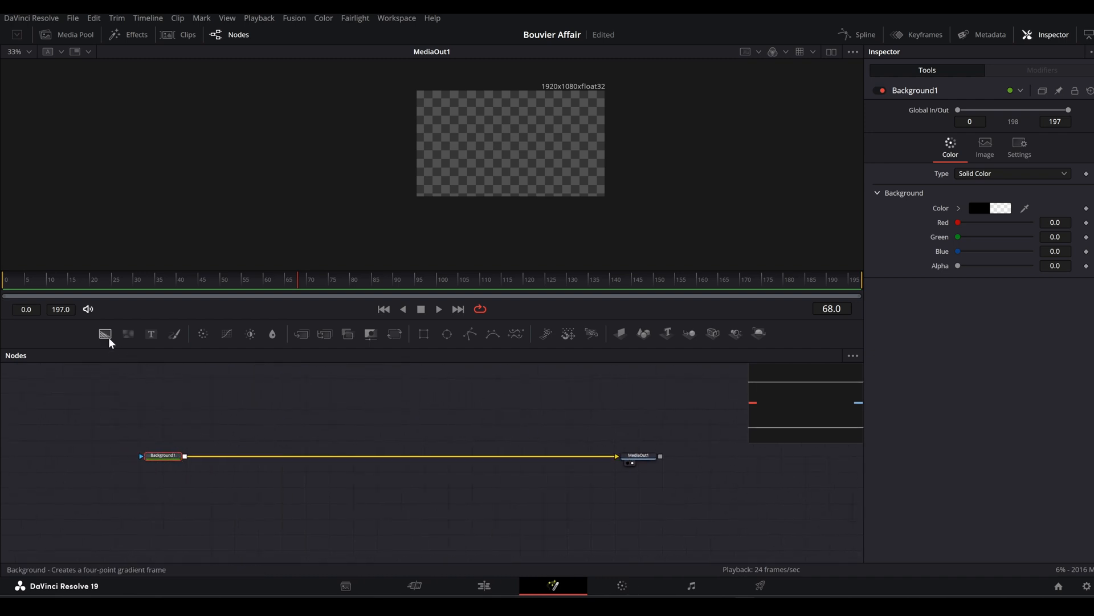
Step: Merge a second Background node over the transparent one and colour it yellow (#ffc802)
drag(106, 335, 224, 454)
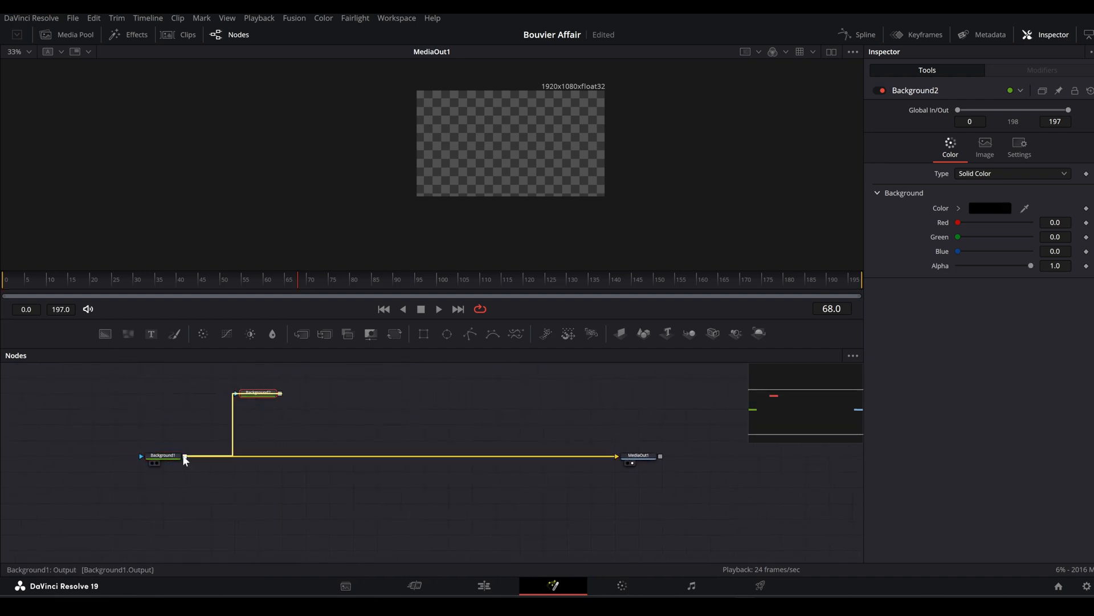
click(268, 430)
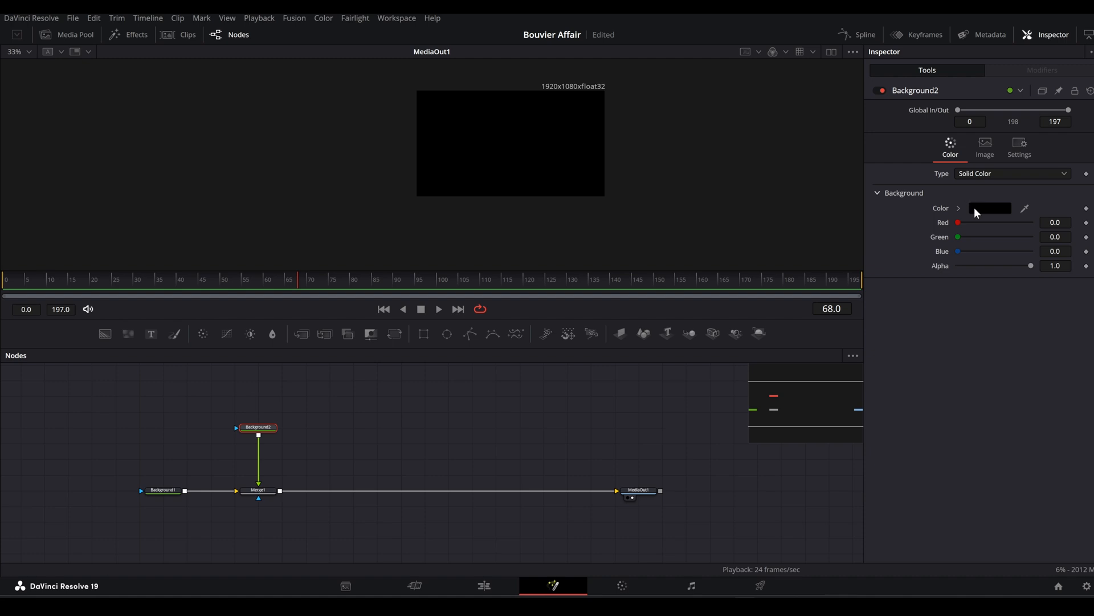
click(973, 208)
click(640, 209)
drag(639, 209, 652, 202)
click(684, 202)
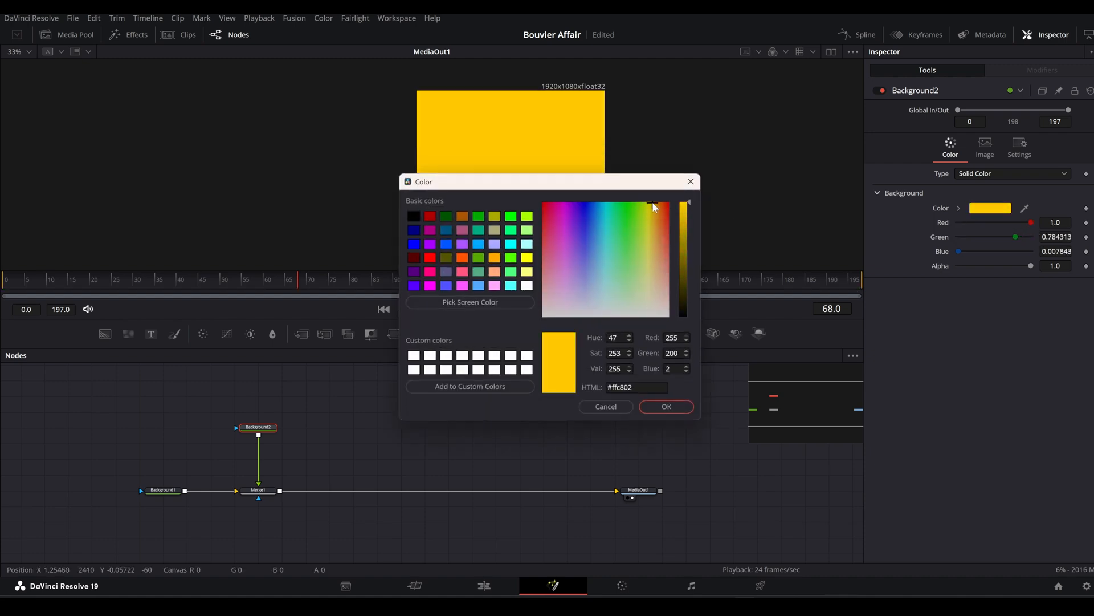
click(664, 407)
Step: Mask the yellow background with a Rectangle and shrink it to about 0.084 wide and 0.138 high
click(423, 333)
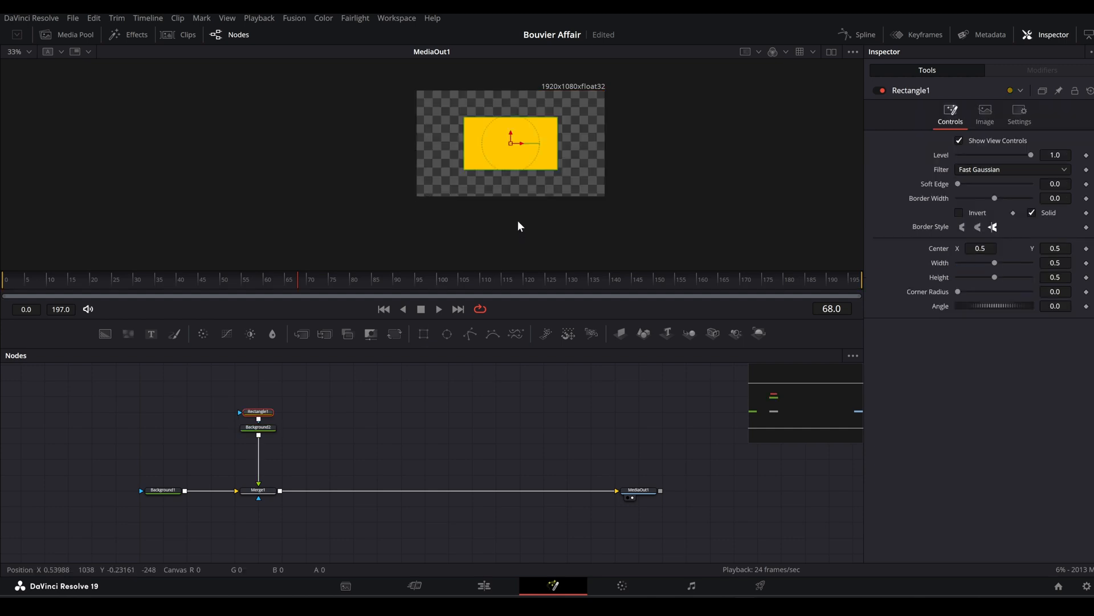
drag(556, 169, 514, 152)
scroll(518, 149, up, 4)
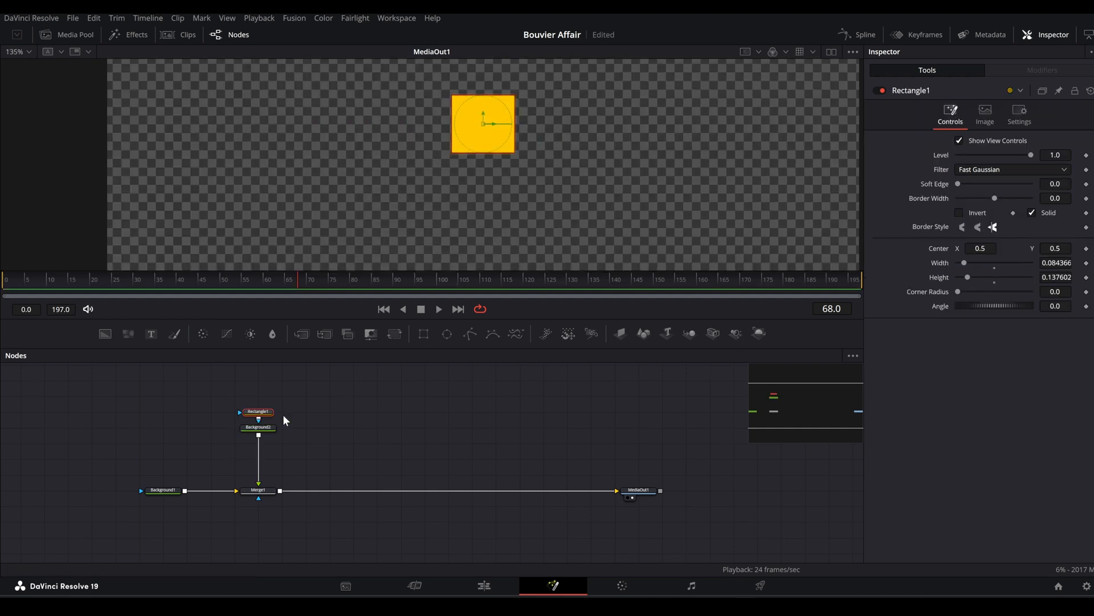
Step: Move the yellow square's two nodes up and merge a Text+ node over its output before Merge1
drag(296, 403, 268, 428)
drag(268, 427, 267, 395)
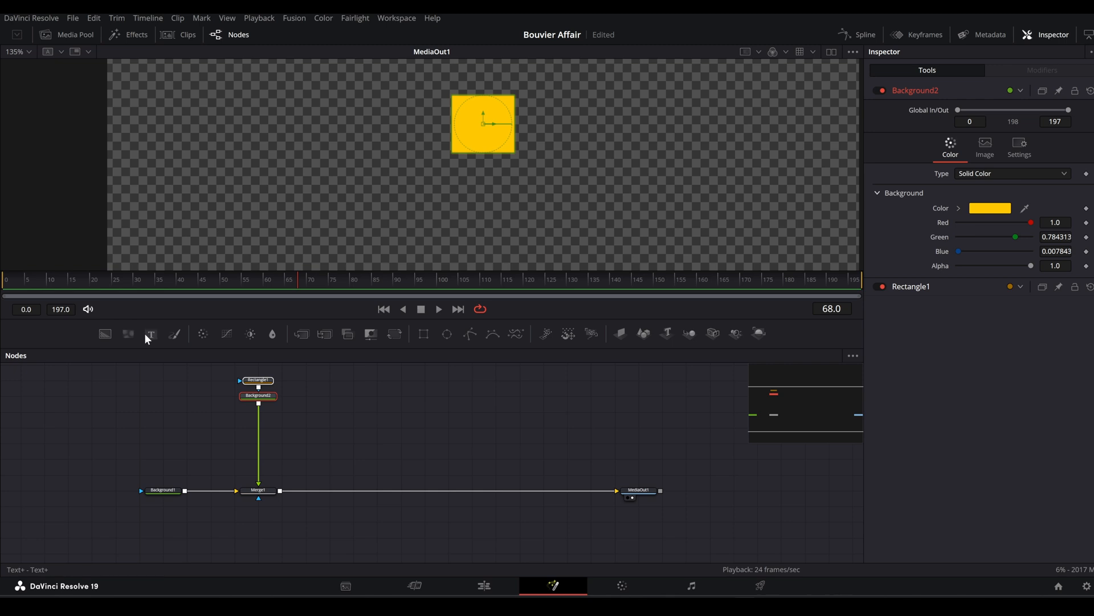
drag(149, 334, 262, 415)
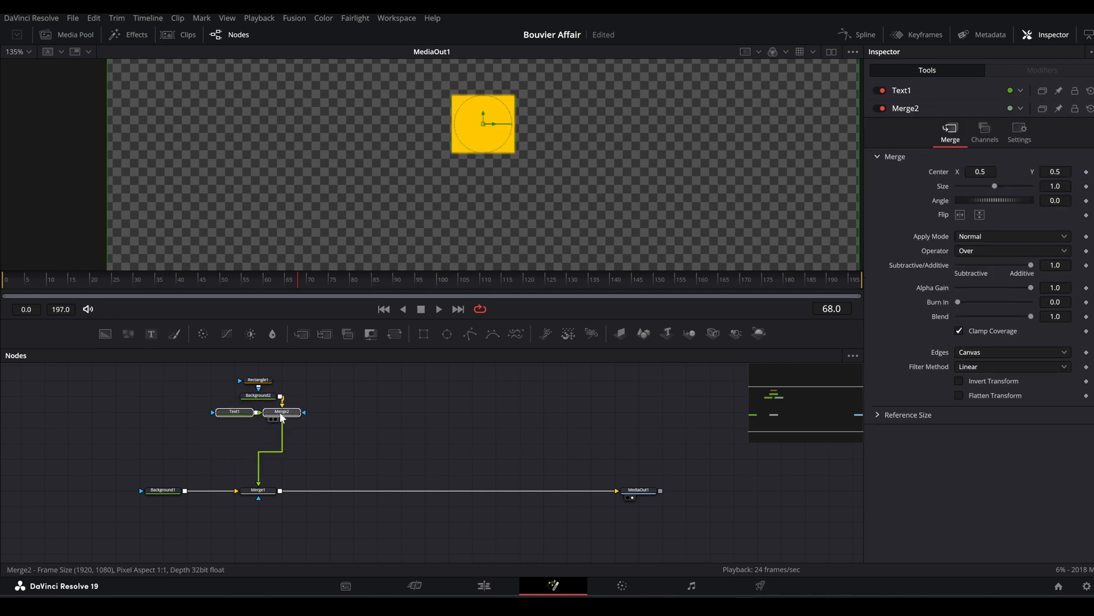
Step: Set the text to "Psychology" in the Challing font, size 0.1002 and tracking 0.959, and place it just right of the yellow square
click(221, 413)
text(Psychology)
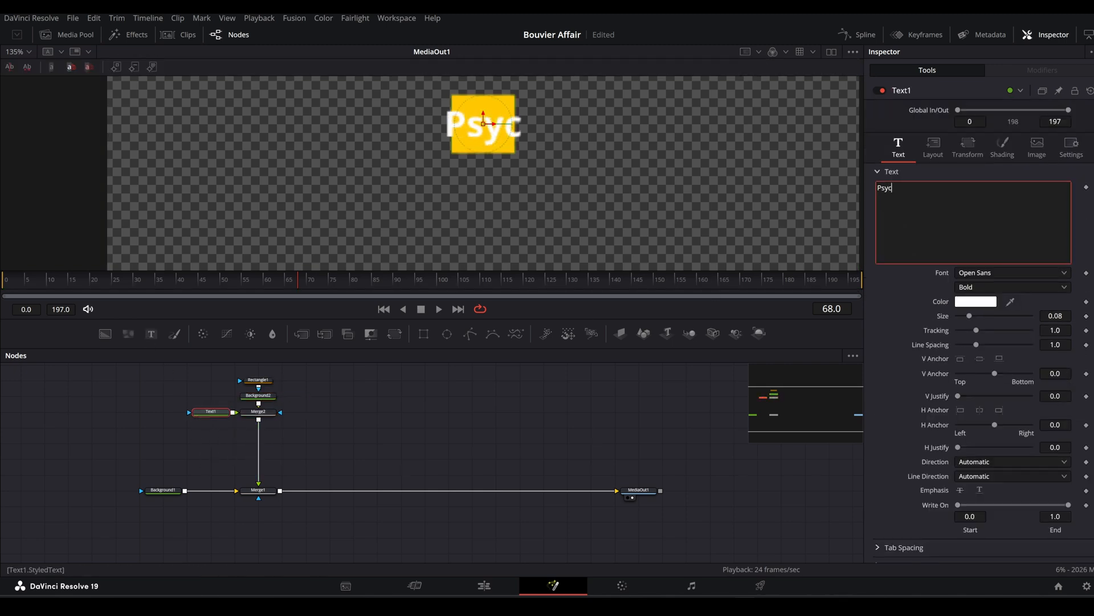
click(966, 273)
click(994, 364)
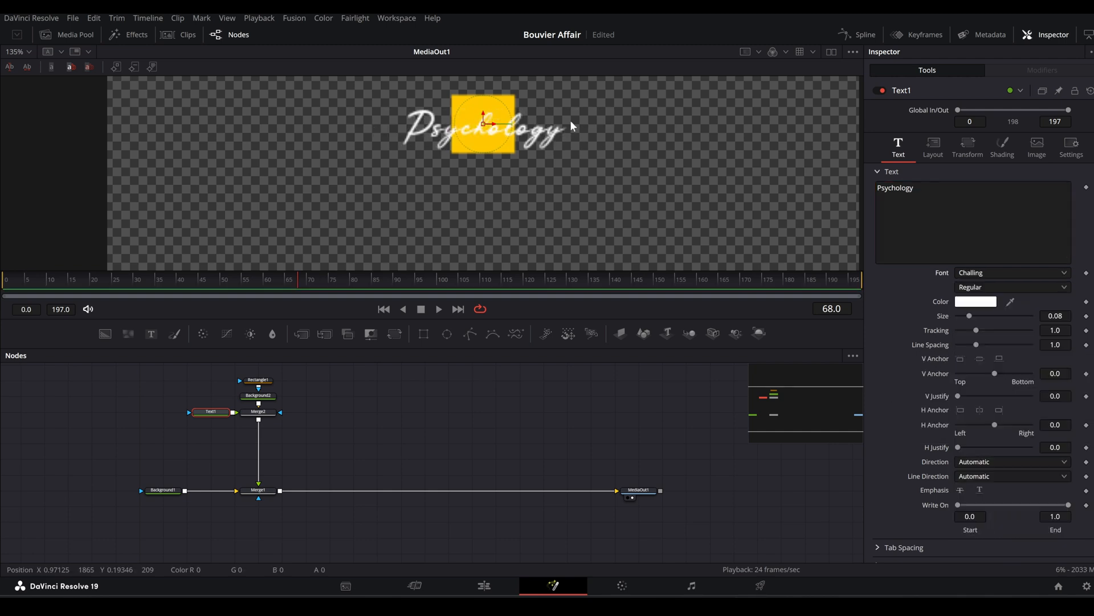
drag(493, 124, 609, 124)
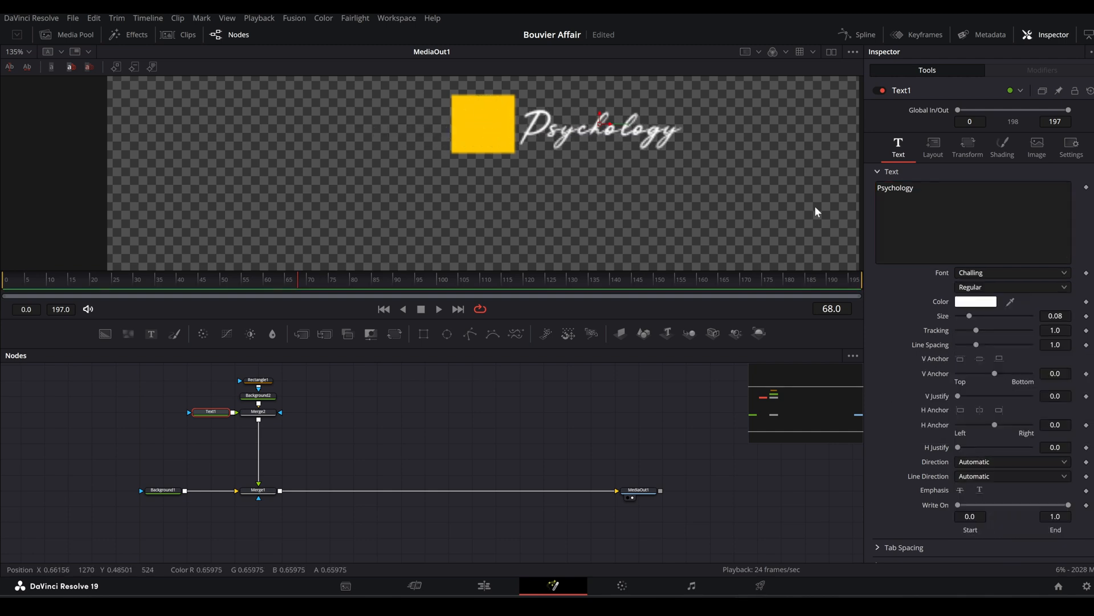
mouse_move(1052, 315)
mouse_down()
mouse_move(1047, 330)
mouse_move(1058, 315)
mouse_up()
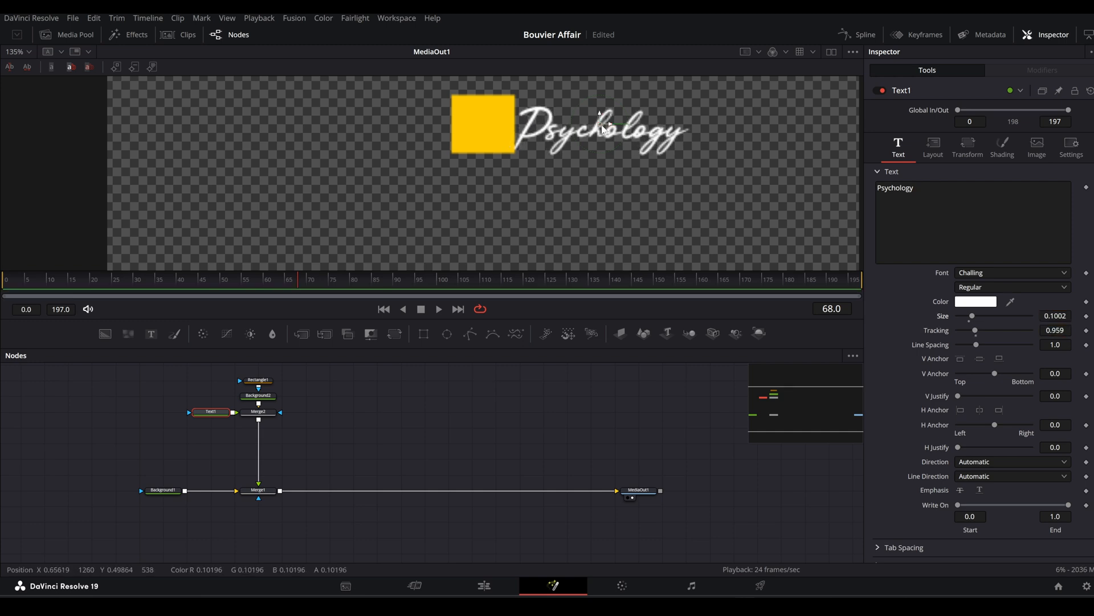
Step: Move the square and its text to the frame's upper-left corner with Merge1, centred at about X 0.114, Y 0.838
scroll(611, 166, down, 5)
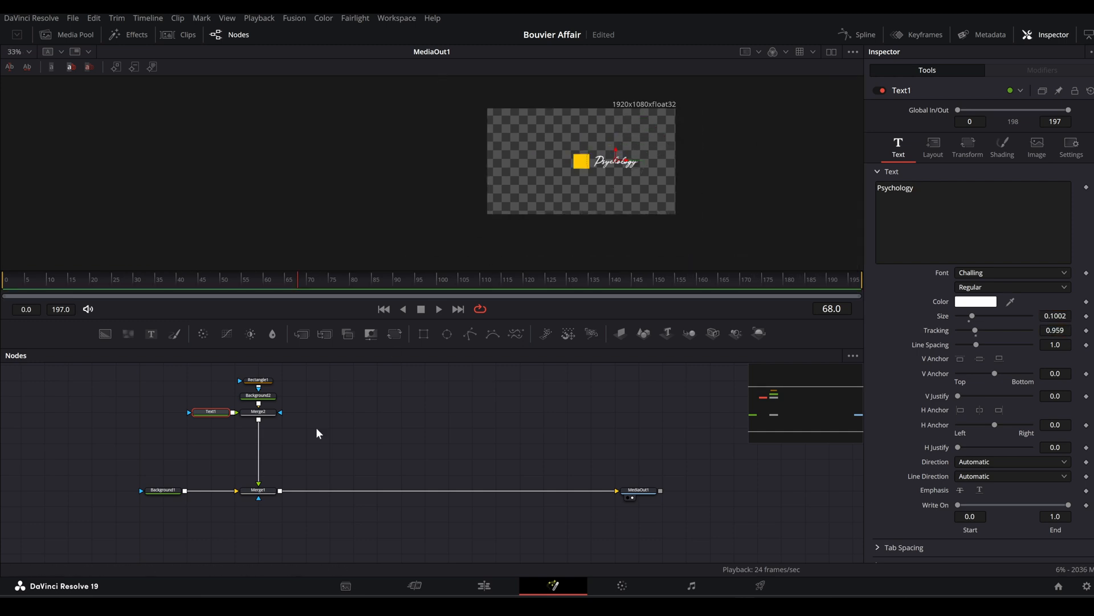
click(258, 490)
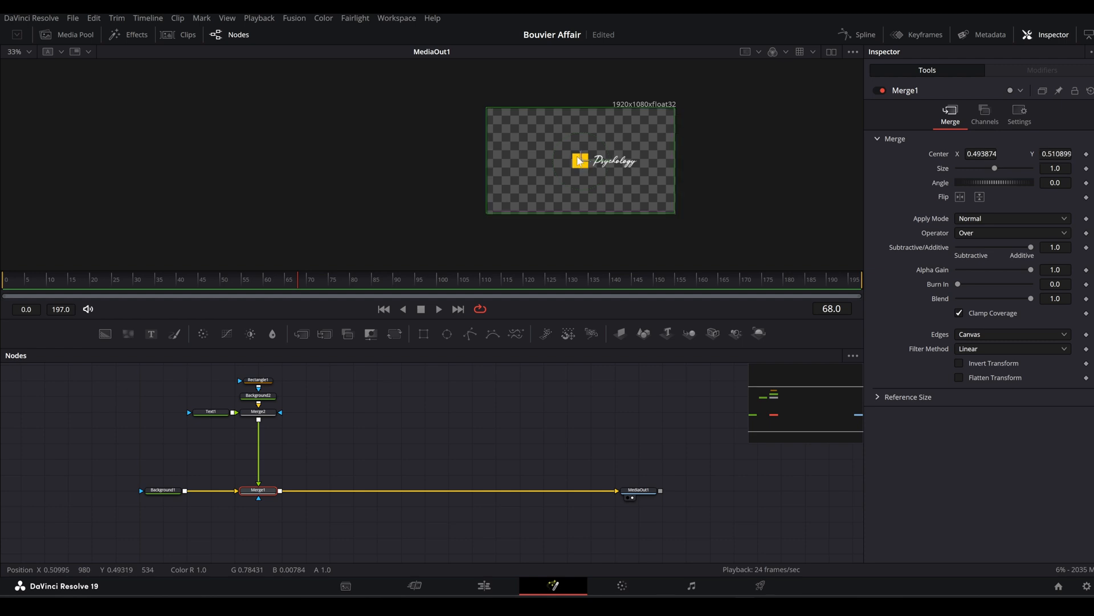
drag(580, 162, 514, 132)
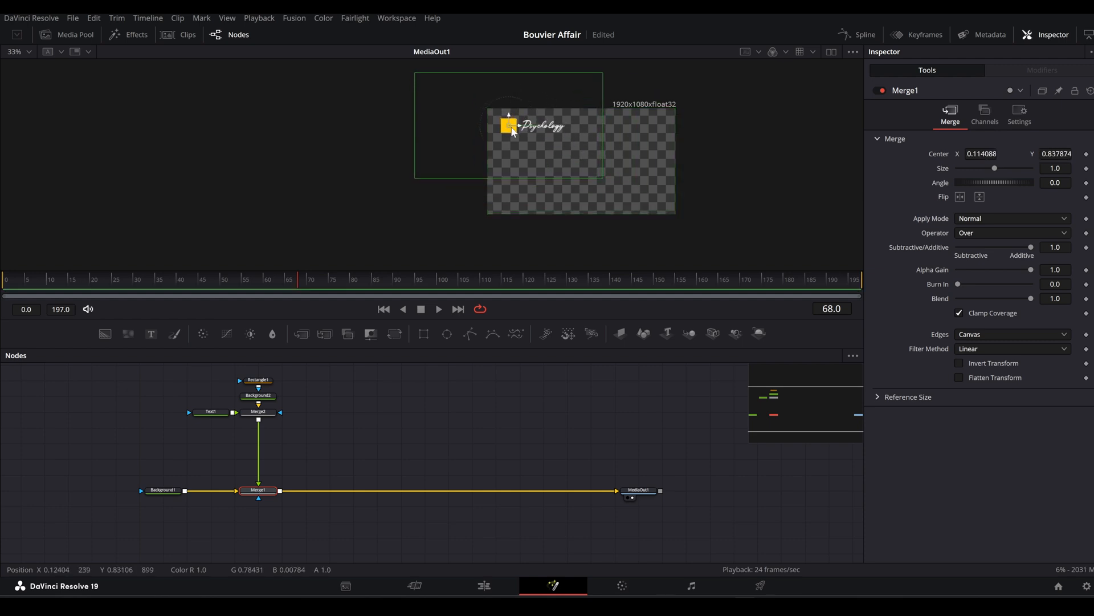
scroll(513, 132, up, 3)
scroll(514, 132, down, 2)
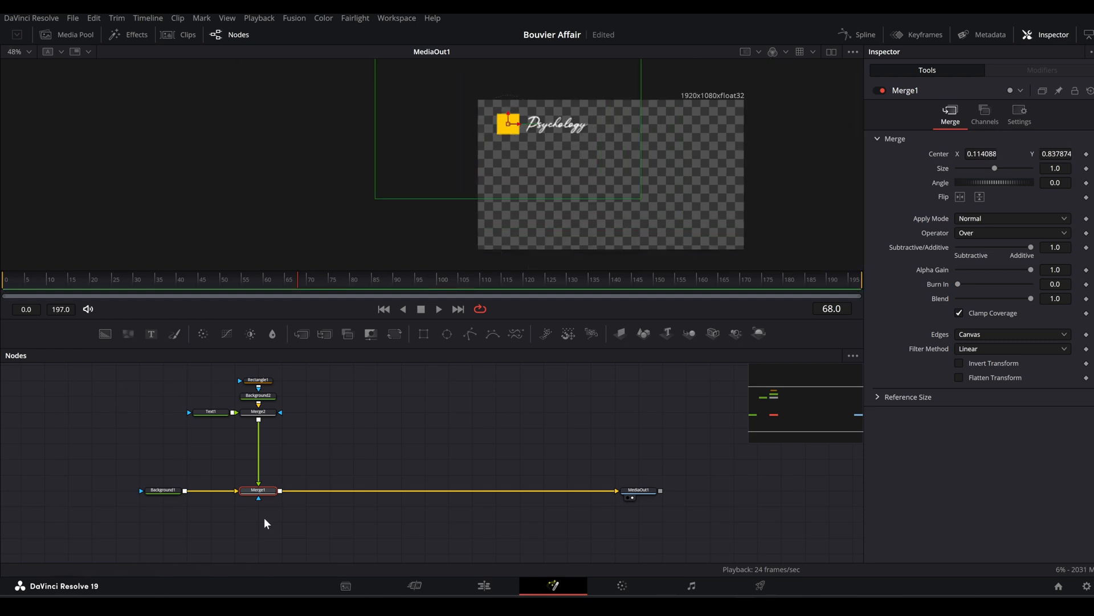
Step: Duplicate the square-and-text branch with its merge, insert it after Merge1, and move the copy right to about X 0.638
drag(301, 514, 207, 374)
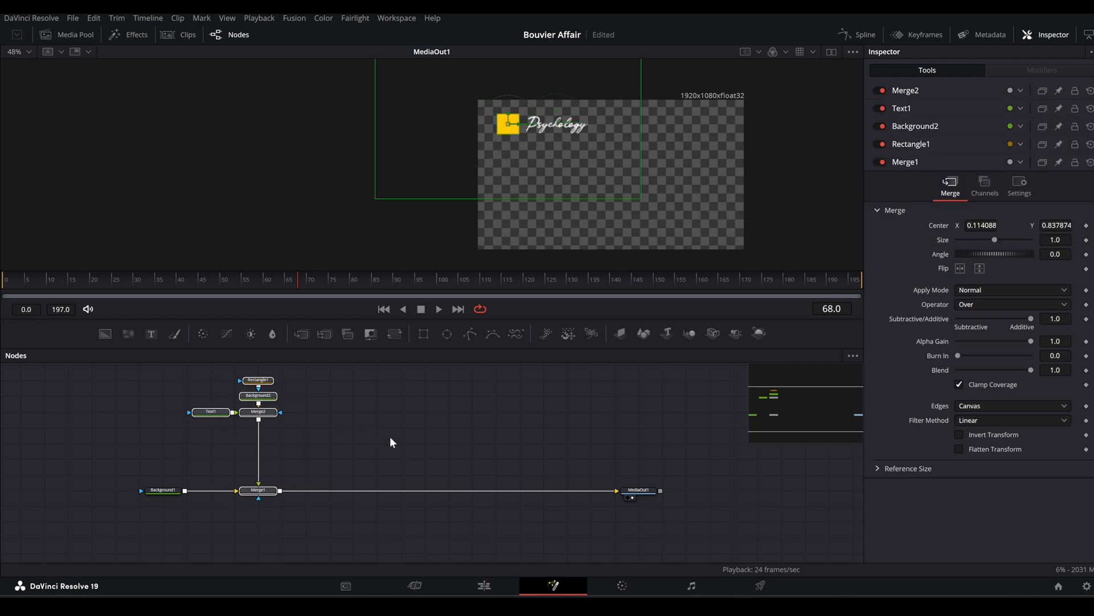
key(ctrl+c)
key(ctrl+v)
drag(402, 457, 407, 492)
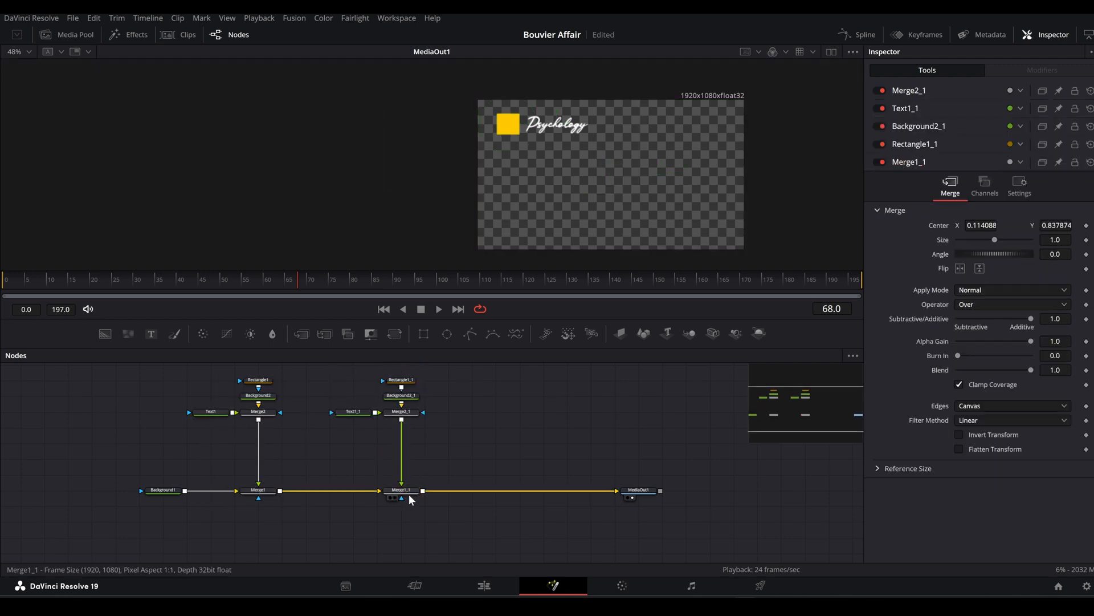
click(412, 491)
drag(519, 127, 658, 128)
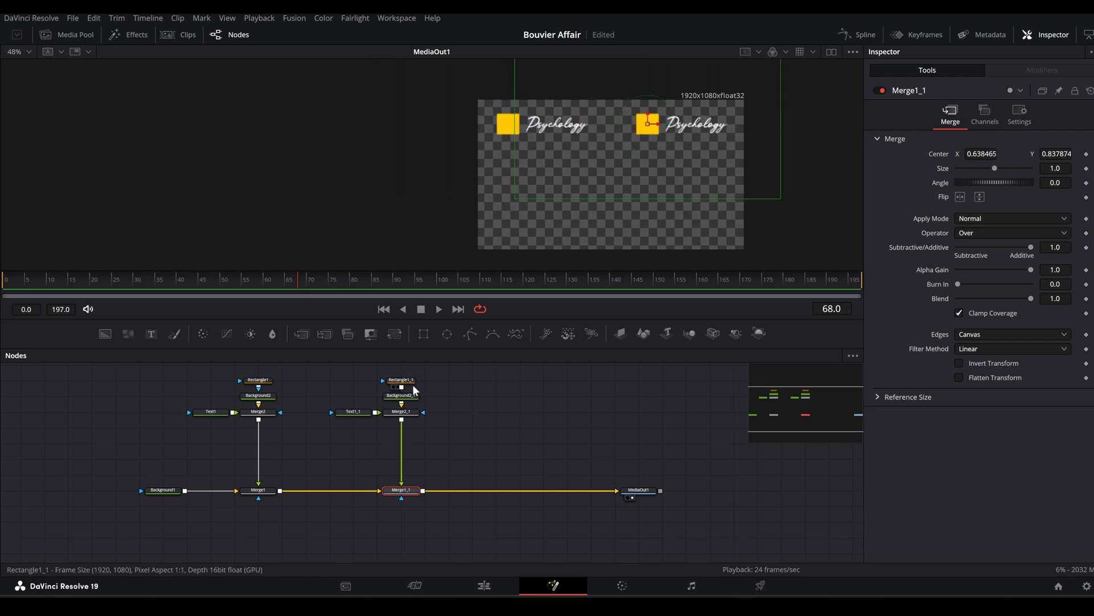
Step: Recolour the duplicated square's background to white
click(407, 395)
click(958, 209)
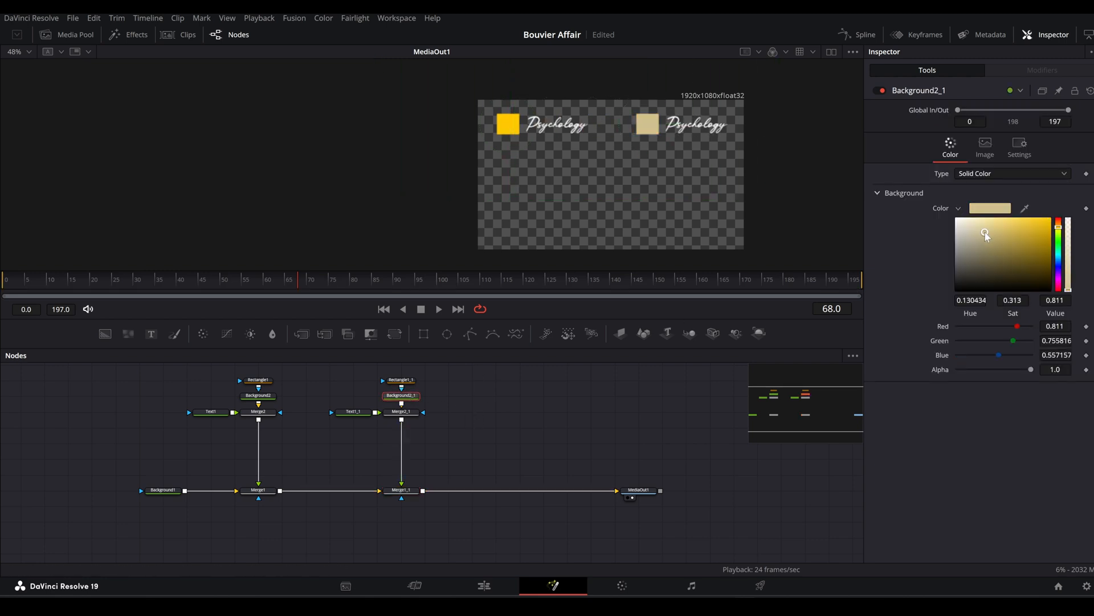
drag(986, 237, 956, 219)
Step: Change the duplicated text to "Media" and move it closer to the white square
click(356, 415)
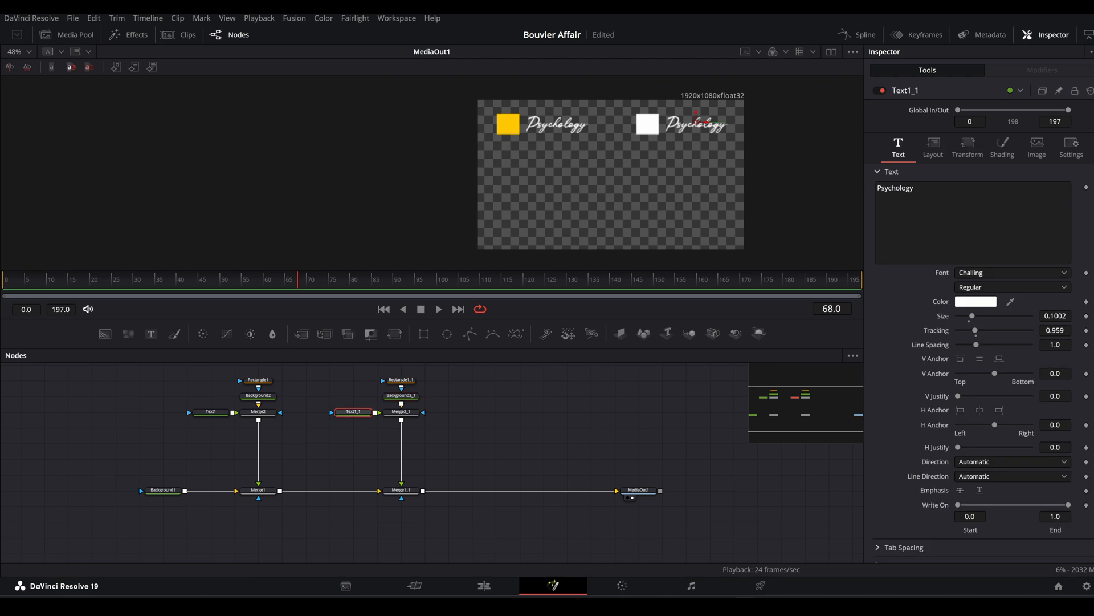
key(BackSpace)
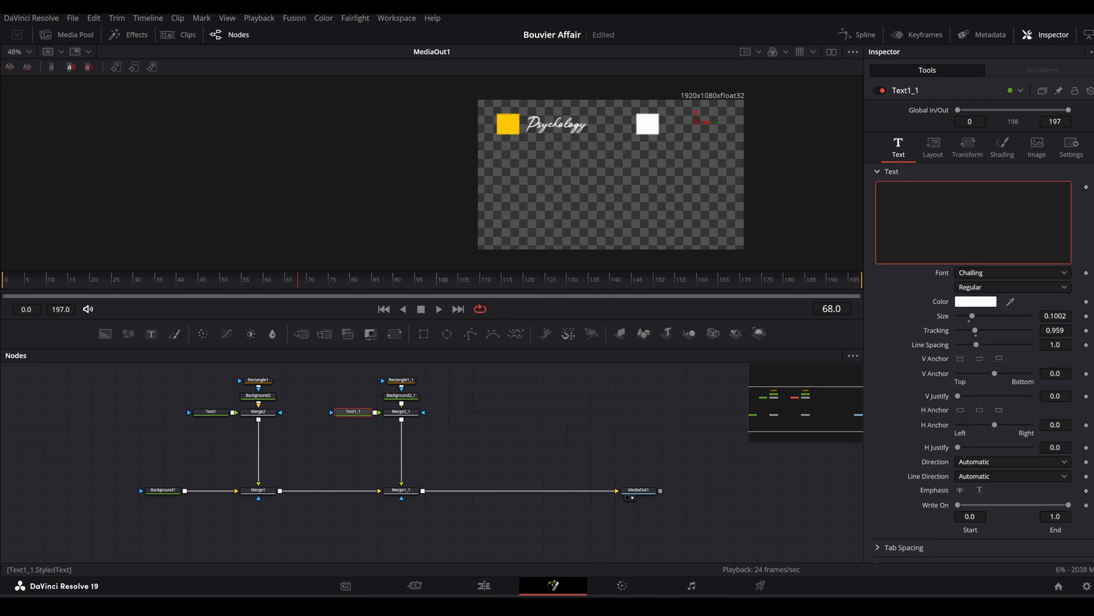
text(Media)
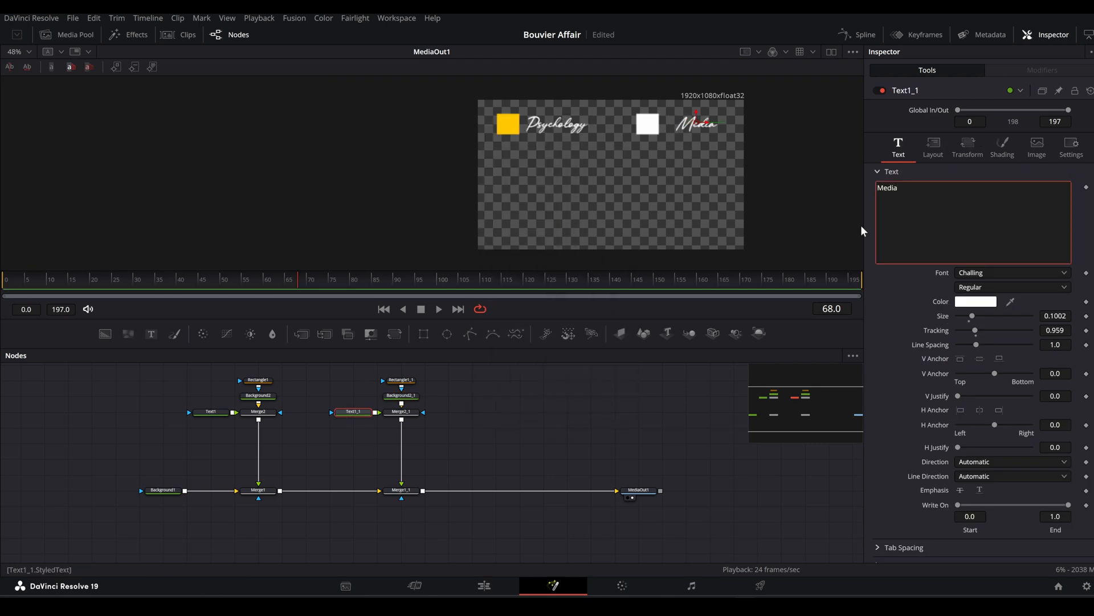
scroll(718, 125, up, 2)
scroll(718, 125, up, 1)
drag(653, 114, 636, 115)
scroll(647, 128, down, 3)
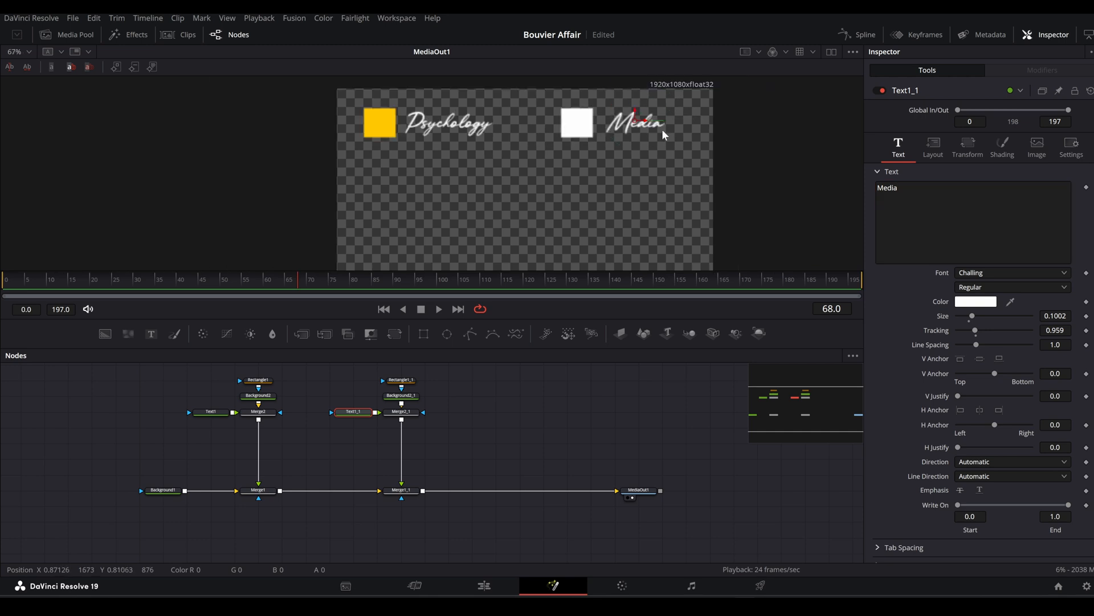
Step: Shift MediaOut1 farther right and add a third Background node in the free space, coloured white
scroll(556, 453, right, 2)
drag(555, 491, 745, 490)
drag(117, 331, 513, 398)
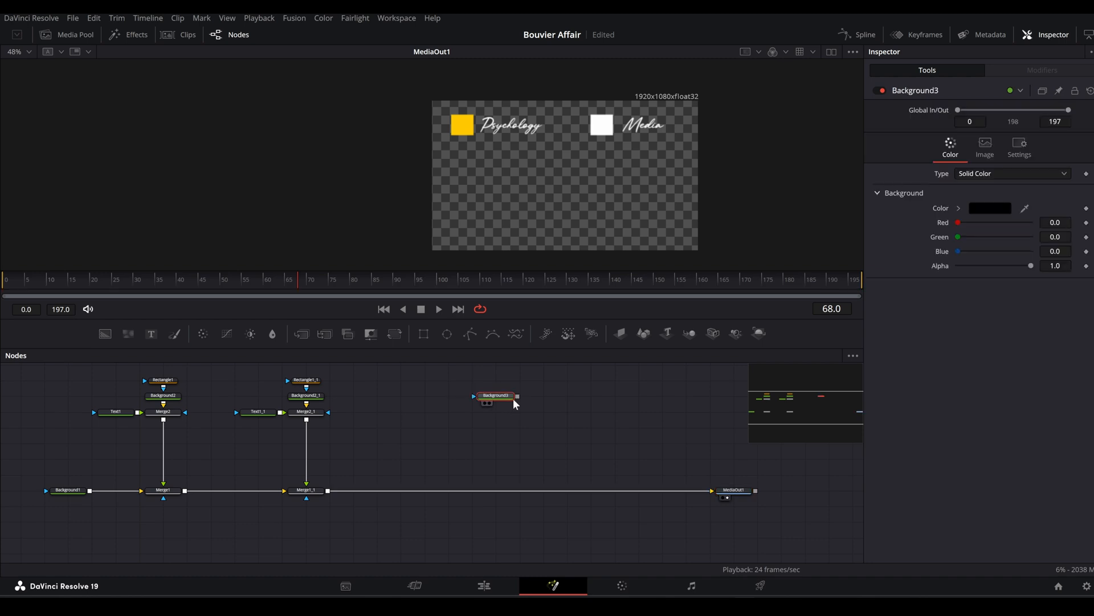
click(959, 209)
drag(962, 224, 837, 217)
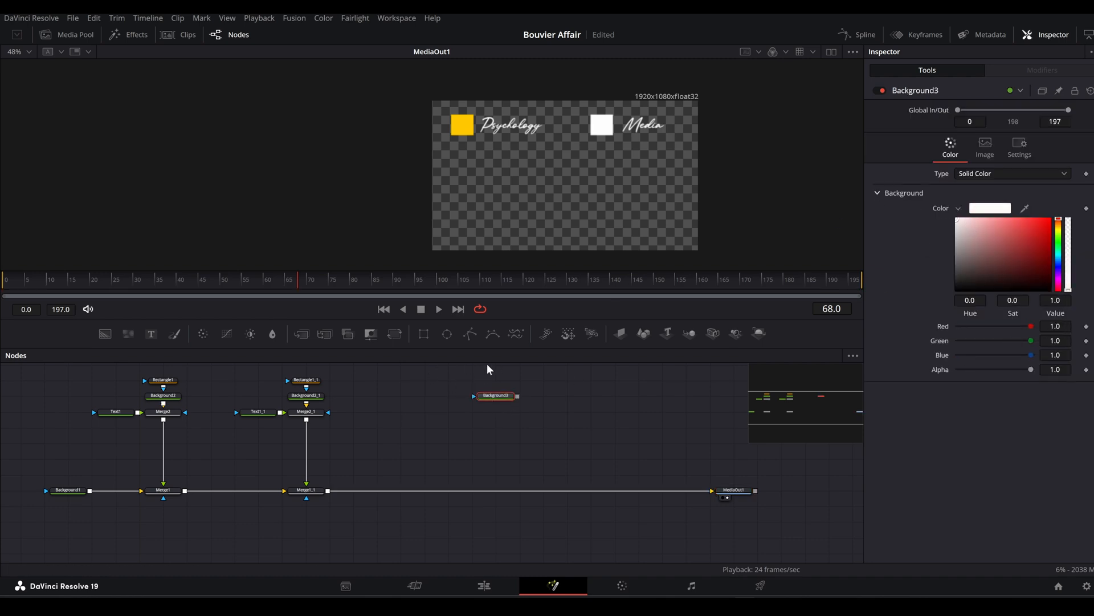
Step: Mask the new white background with a Polygon, merge it before MediaOut1, and draw a vertical line below the yellow label
click(469, 337)
drag(516, 401, 328, 498)
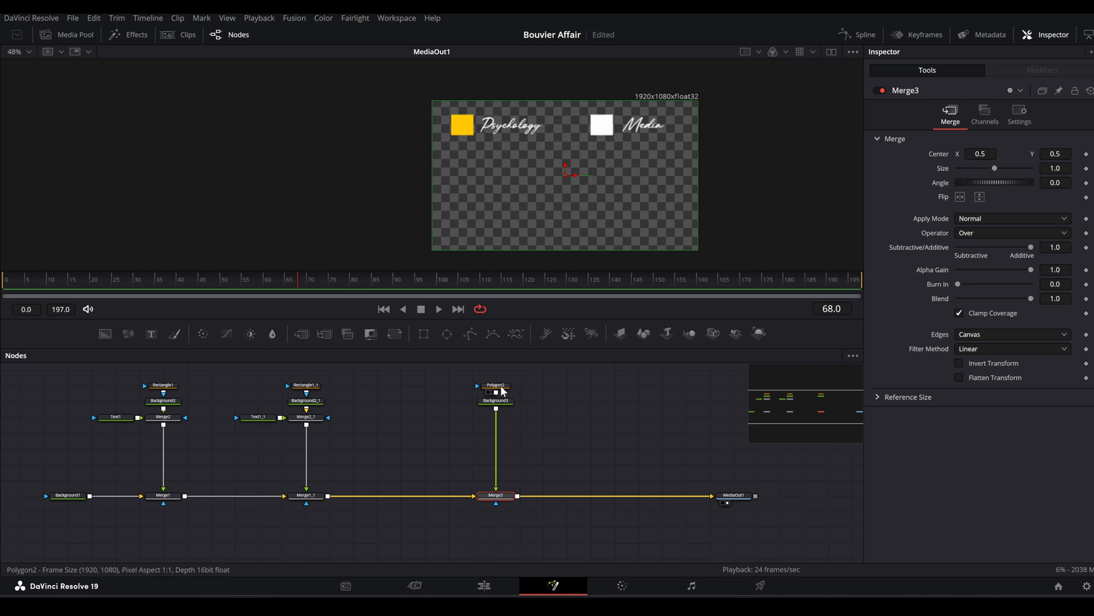
click(504, 392)
scroll(510, 169, up, 2)
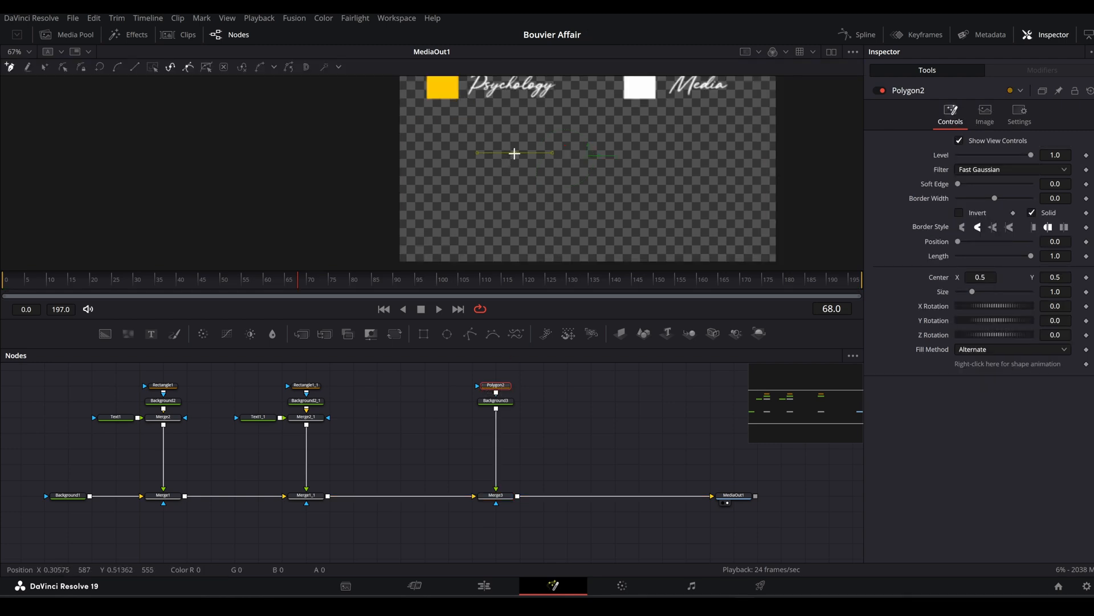
scroll(517, 155, up, 2)
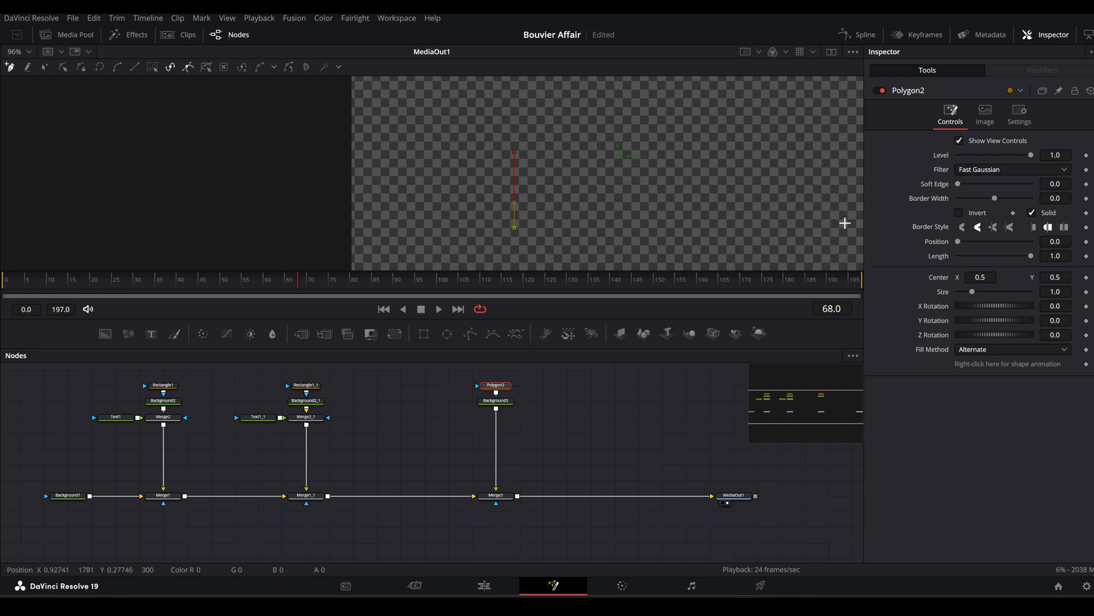
Step: Set the polygon line's border width to 0.0084 with square ends and extend its lower end downward
drag(1056, 198, 1080, 199)
click(1064, 226)
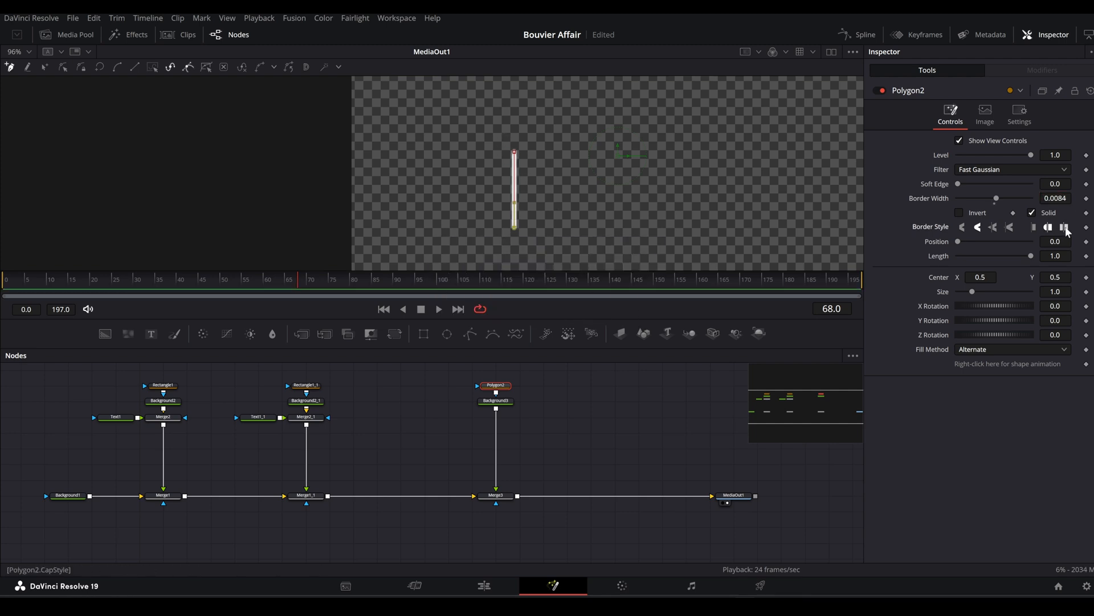
scroll(456, 204, down, 1)
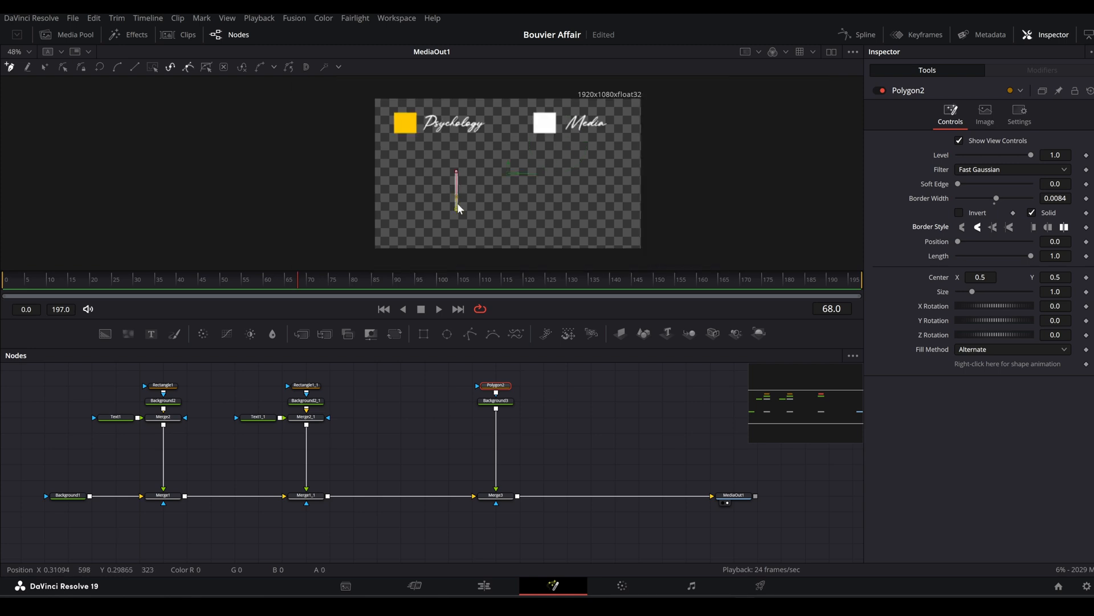
scroll(455, 204, up, 1)
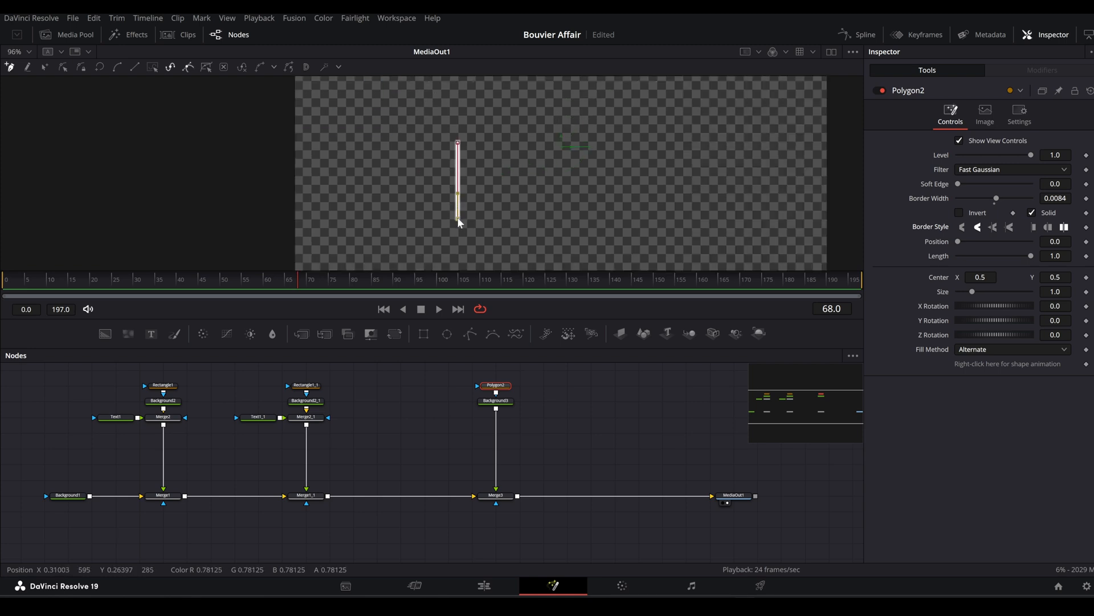
drag(457, 220, 456, 252)
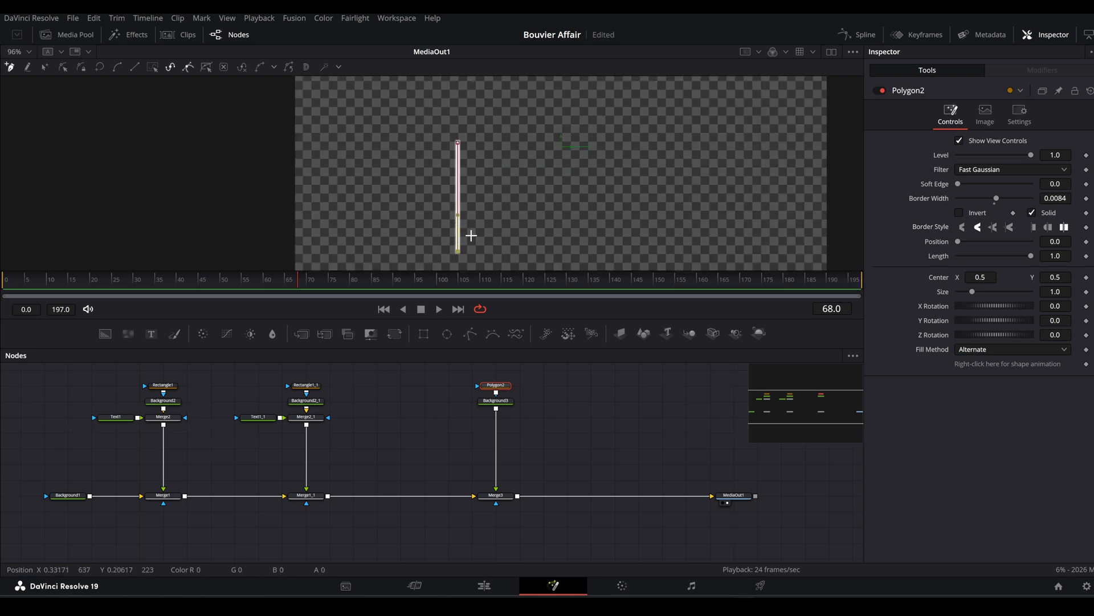
Step: Duplicate the yellow label's Background2 node, merge it with the white line's Background3, and shift the branch right
click(167, 404)
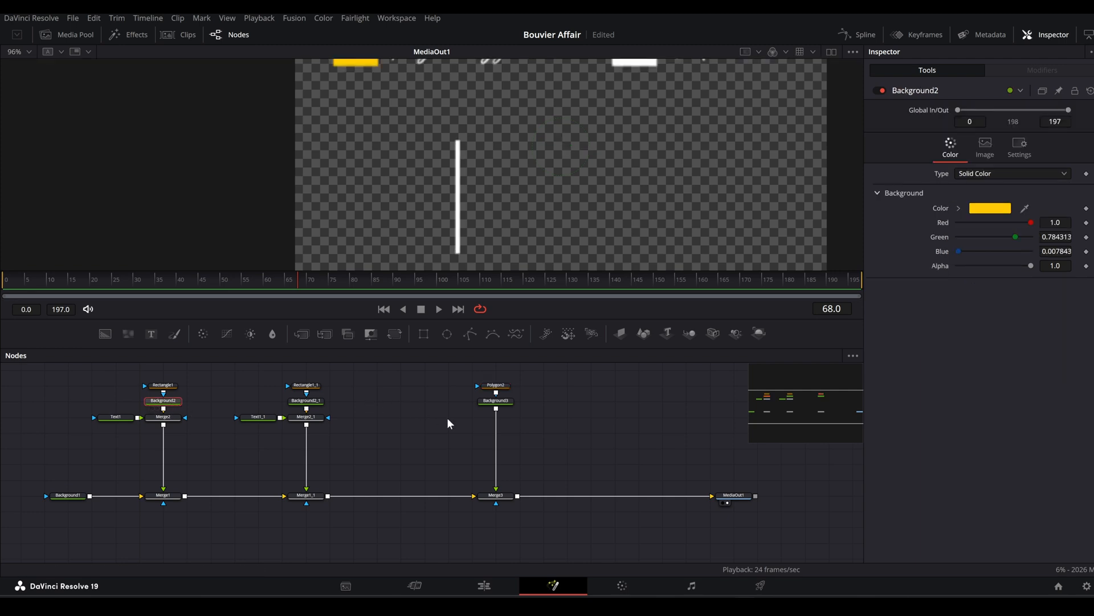
key(ctrl+v)
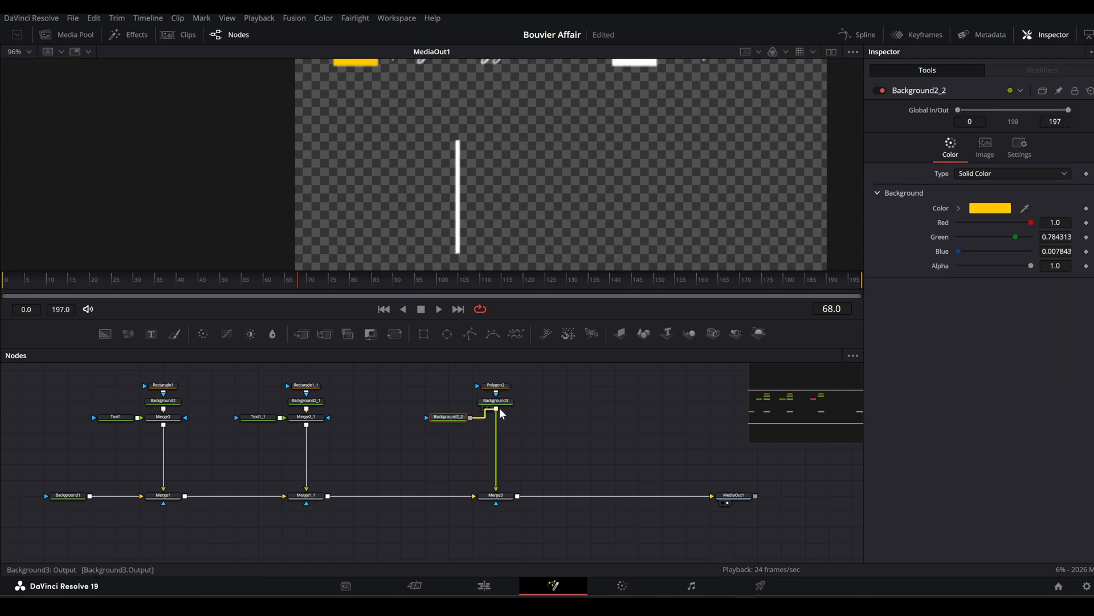
drag(499, 408, 500, 409)
drag(550, 512, 460, 385)
drag(506, 423, 578, 423)
click(516, 416)
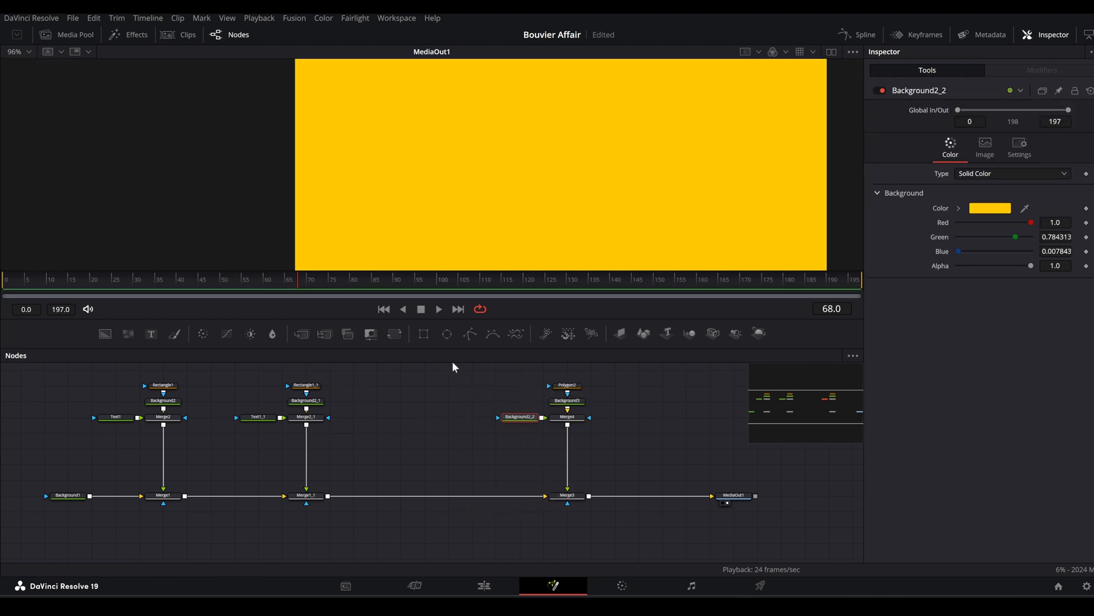
Step: Mask the new yellow background with a Rectangle shaped into a horizontal bar beside the white line, about 0.35 wide and 0.105 high
drag(439, 408, 508, 417)
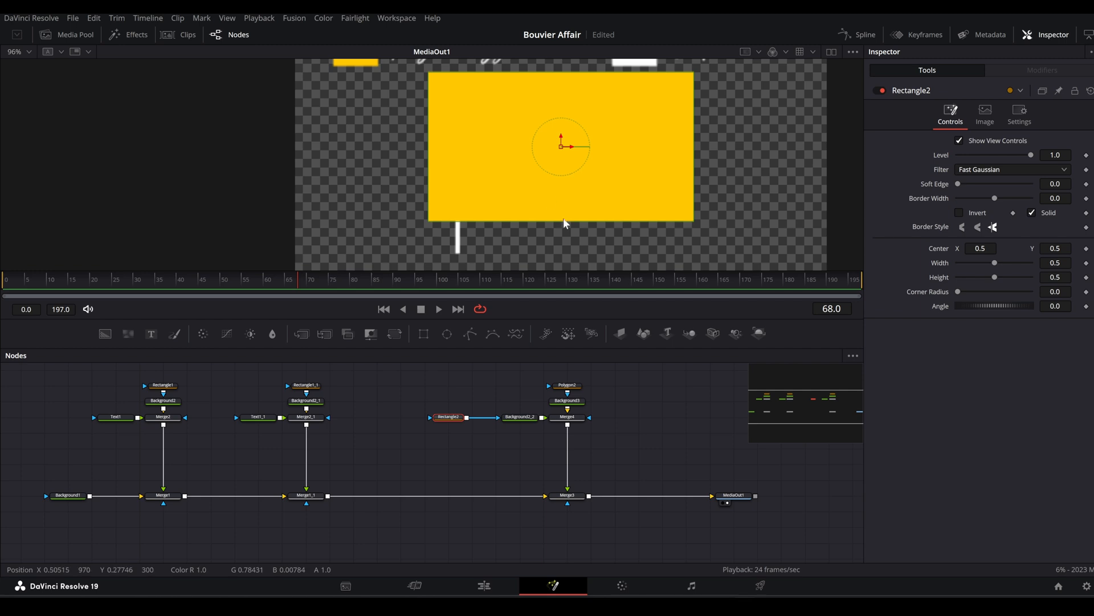
drag(563, 220, 565, 192)
drag(694, 192, 655, 166)
drag(561, 146, 548, 166)
scroll(468, 169, up, 2)
Step: Set Merge4's operator to Under and align the yellow bar's left edge with the white line
click(567, 417)
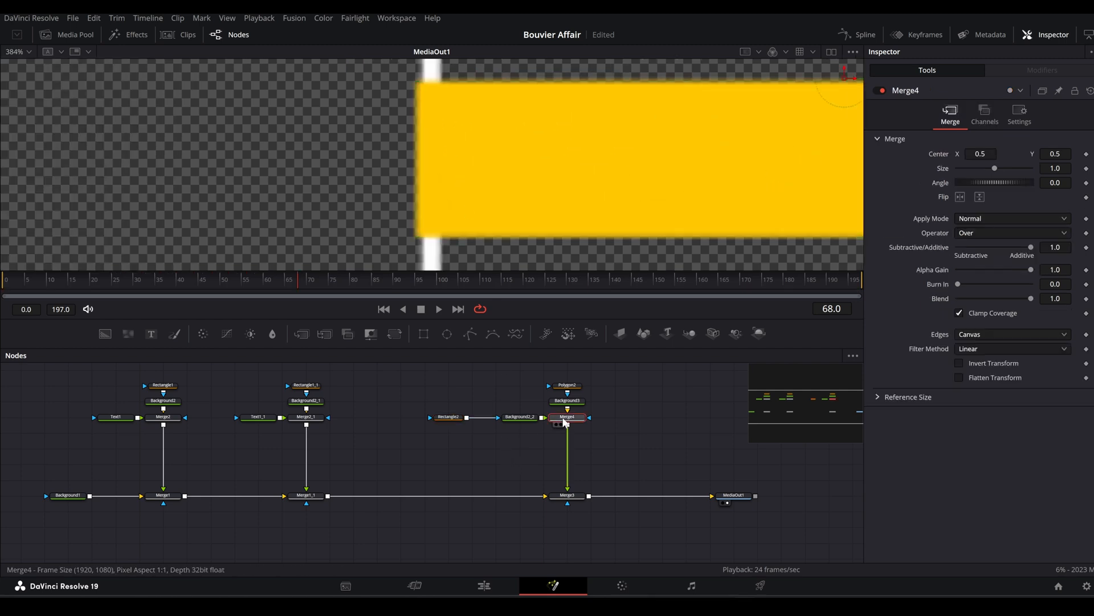
click(986, 238)
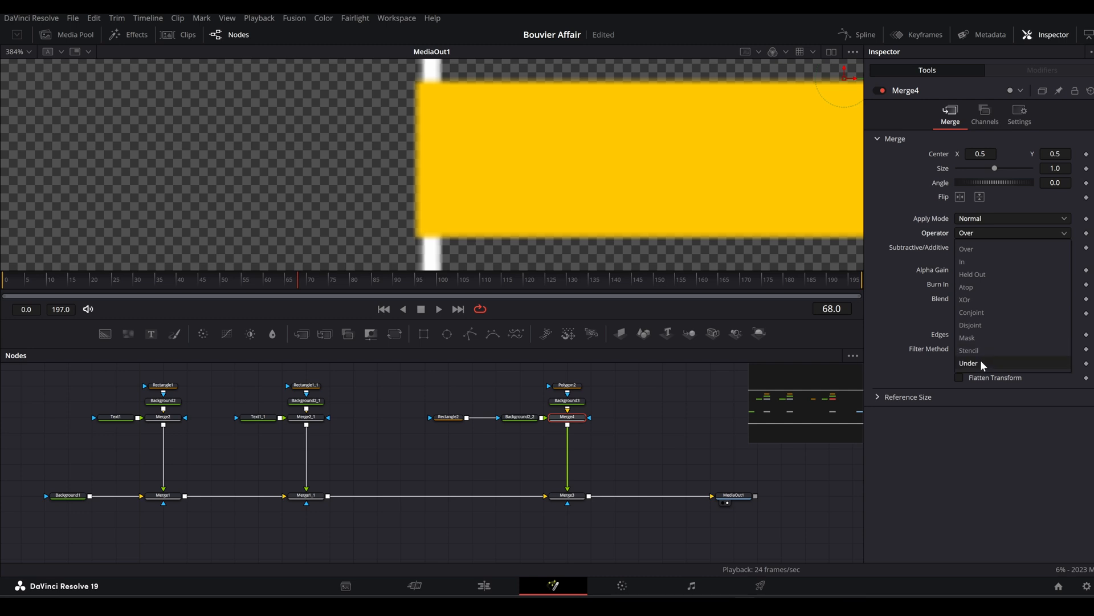
click(986, 364)
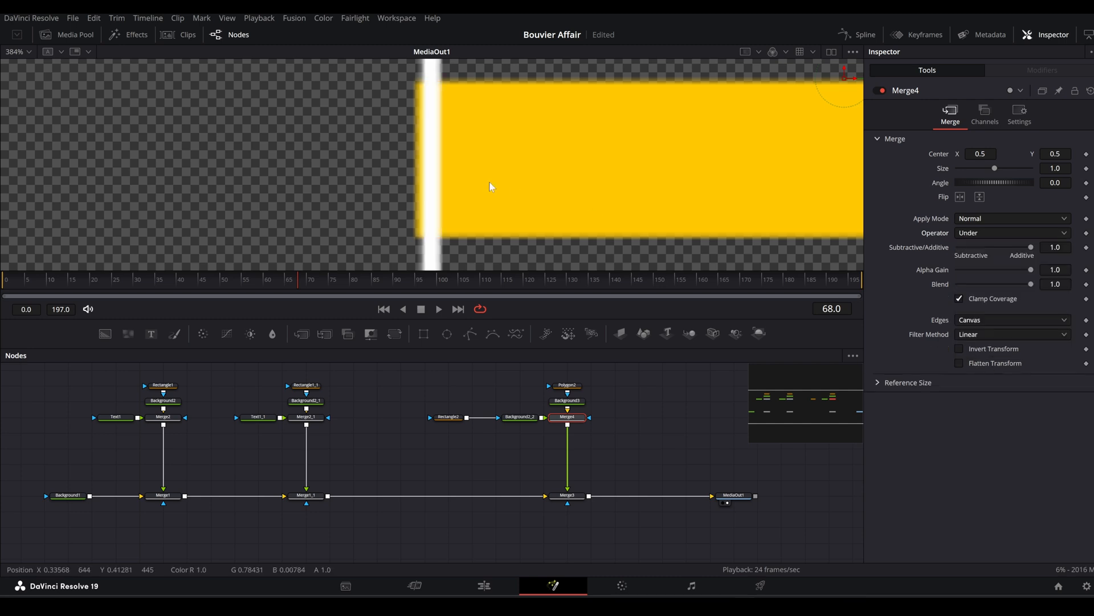
click(455, 418)
drag(793, 159, 803, 153)
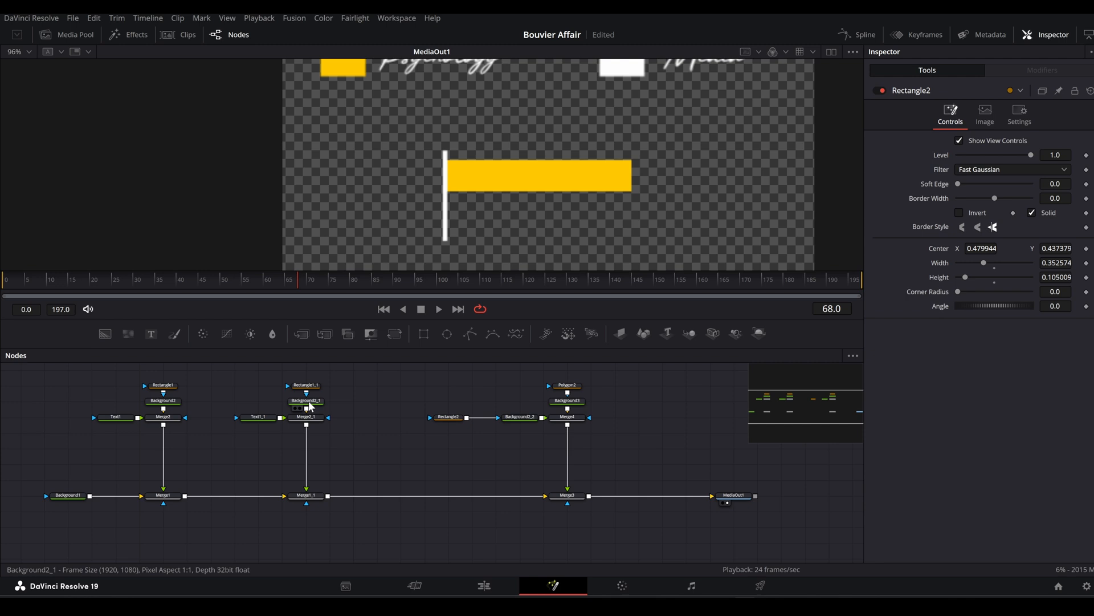
Step: Duplicate the white Background2_1 and Merge4 below the yellow bar's nodes, and feed the white copy into the new merge
click(311, 406)
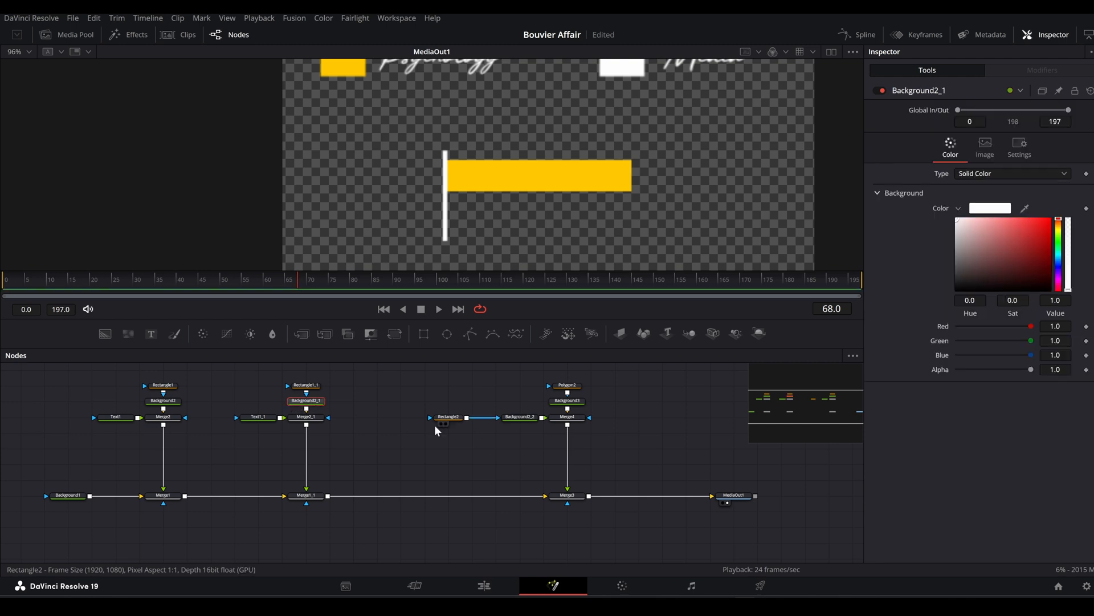
key(ctrl+c)
key(ctrl+v)
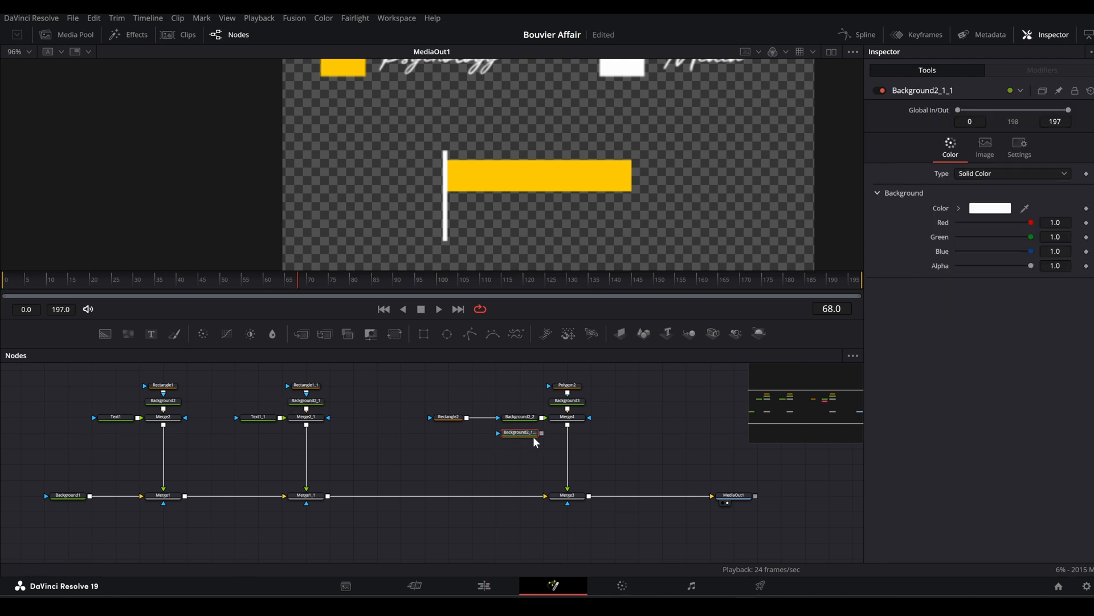
click(568, 418)
key(ctrl+c)
key(ctrl+v)
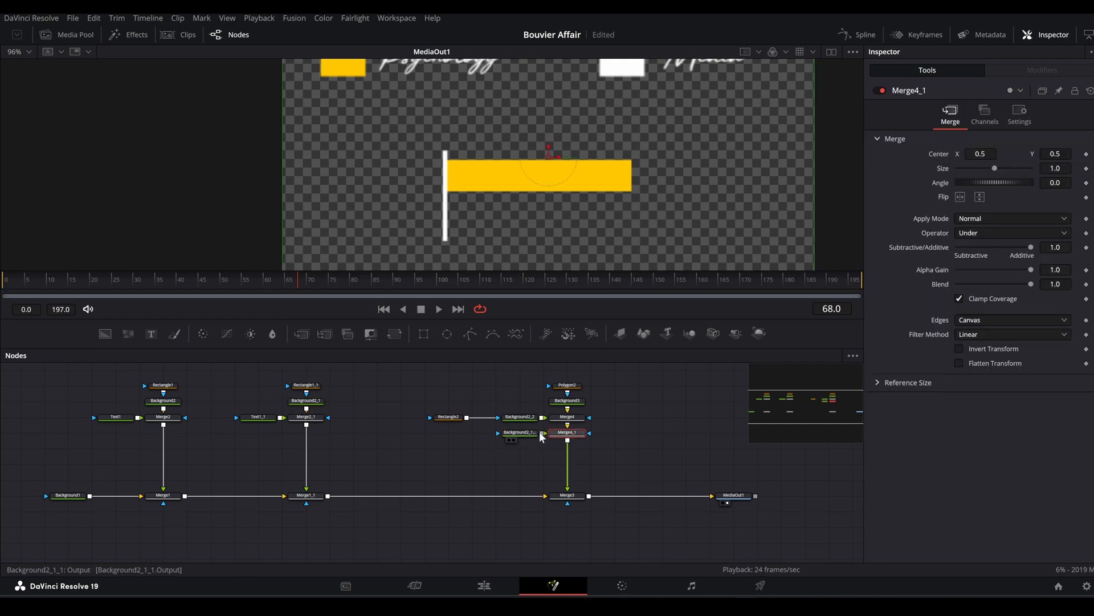
drag(541, 433, 559, 435)
click(523, 433)
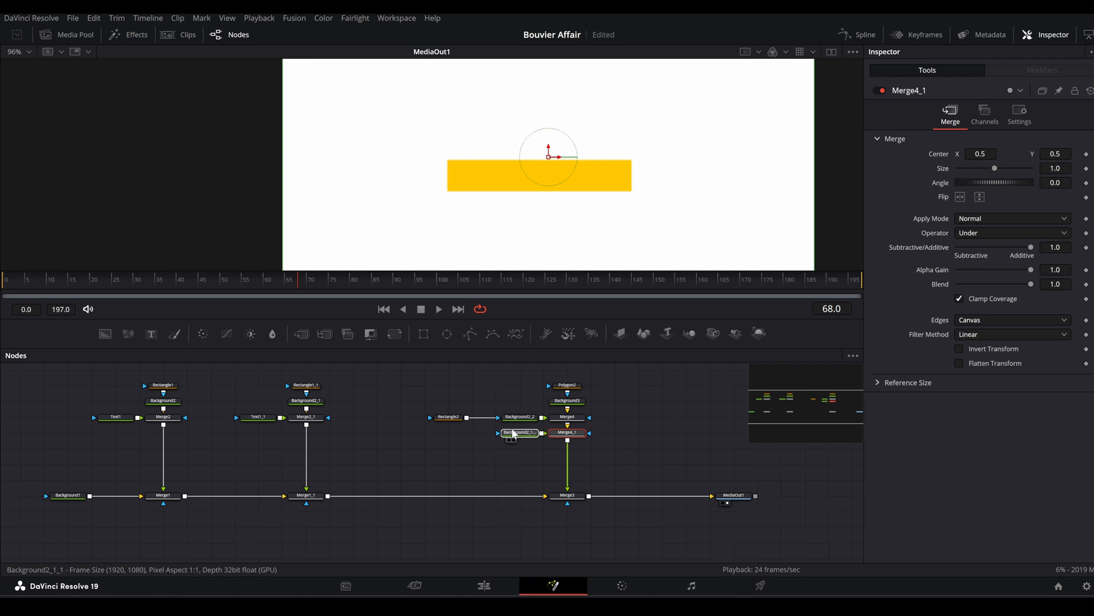
Step: Duplicate the yellow bar's Rectangle2 mask and connect the copy to the new white background
click(450, 419)
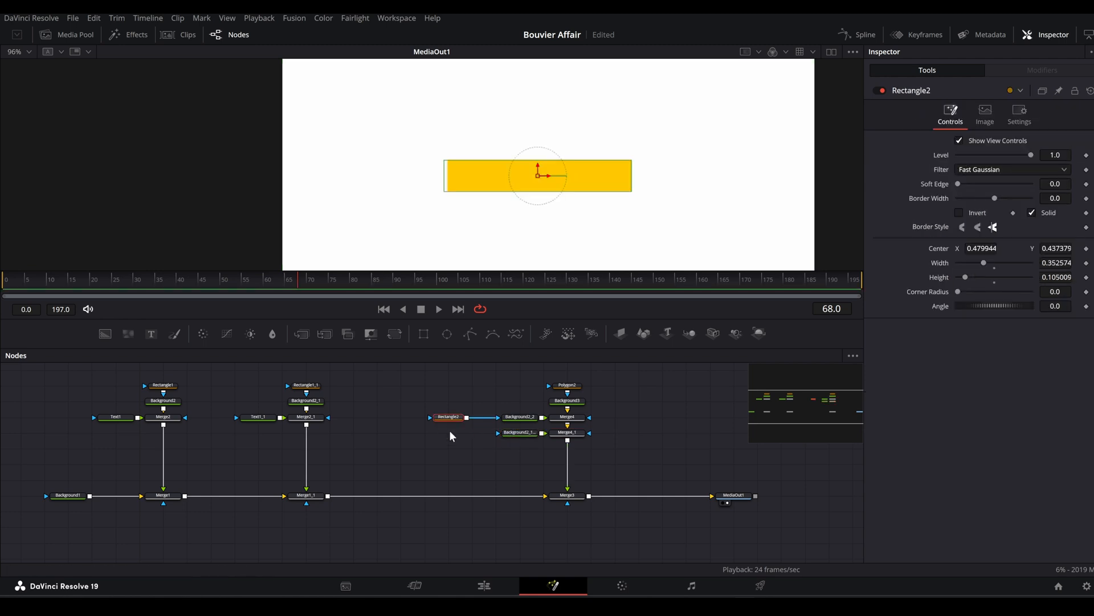
key(ctrl+c)
key(ctrl+v)
drag(466, 432, 519, 440)
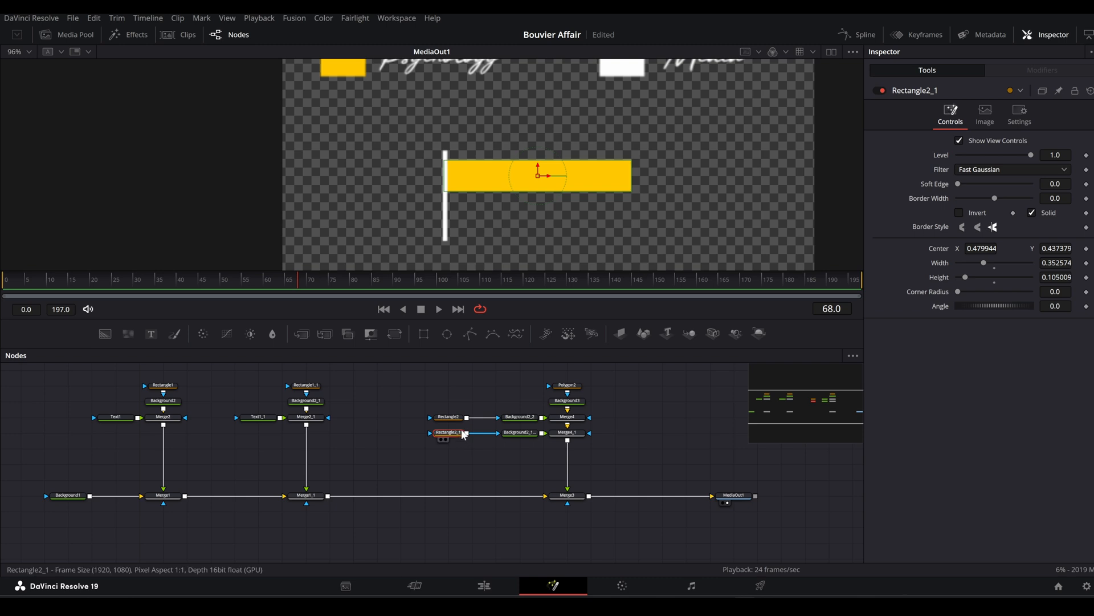
Step: Place the white bar just below the yellow one, widen it to about 0.459, and align its left edge with the white line
drag(538, 175, 545, 210)
drag(632, 221, 660, 221)
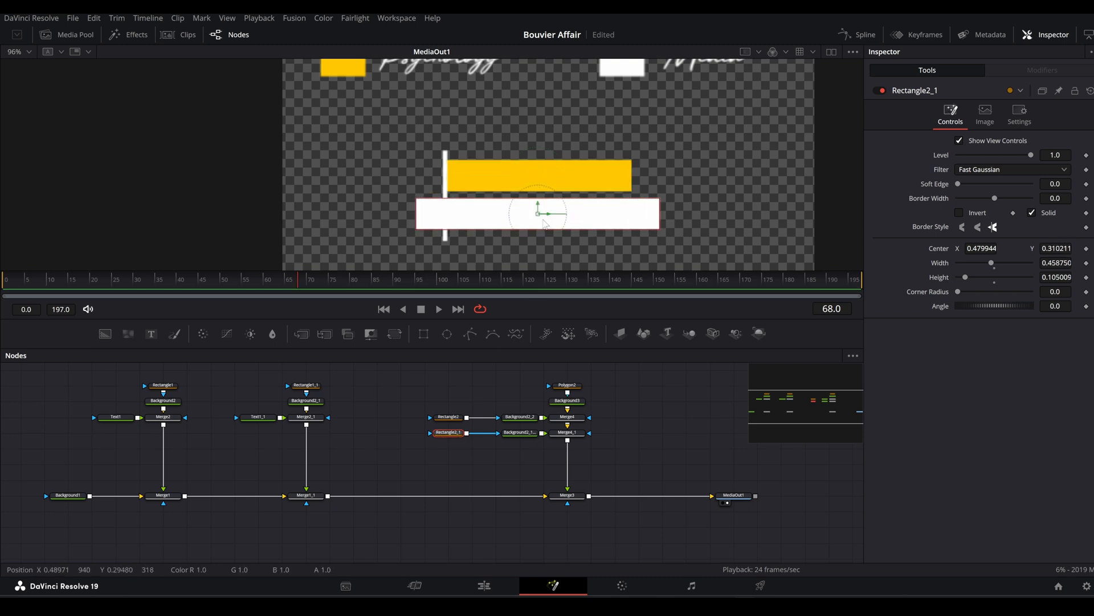
drag(543, 220, 578, 211)
scroll(555, 216, up, 1)
scroll(580, 215, down, 1)
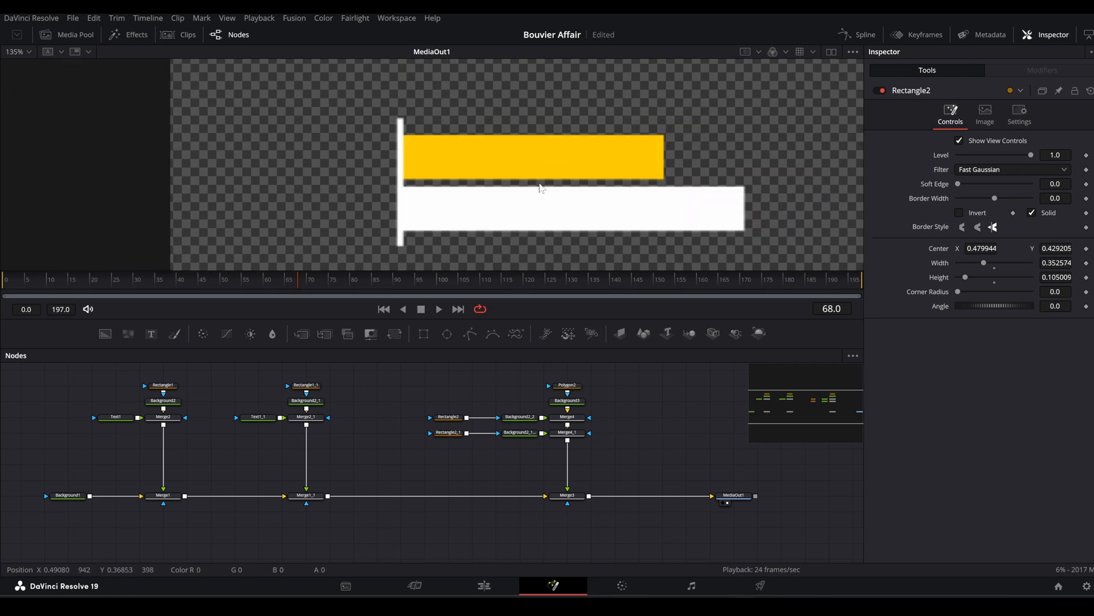
Step: Keyframe the yellow bar's Width and Center at frames 30 and 80
click(459, 422)
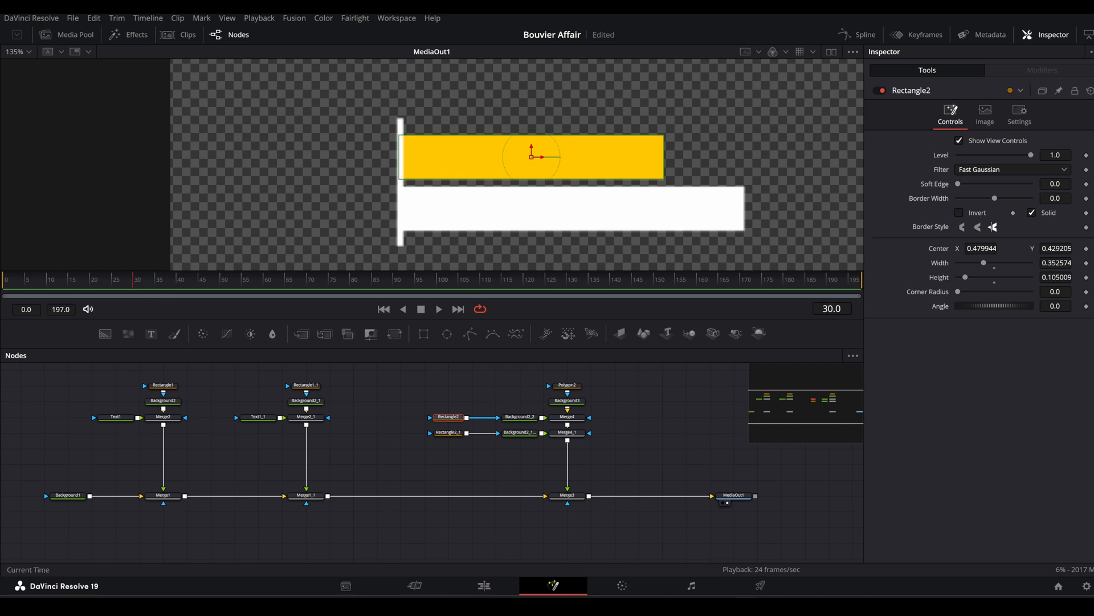
click(1086, 263)
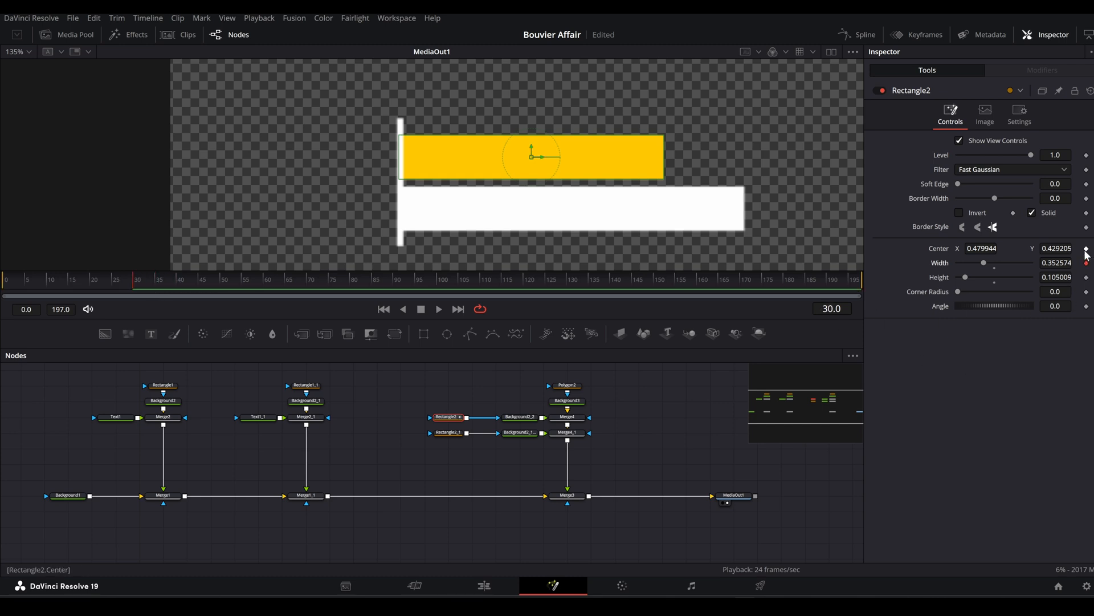
click(1087, 248)
click(827, 308)
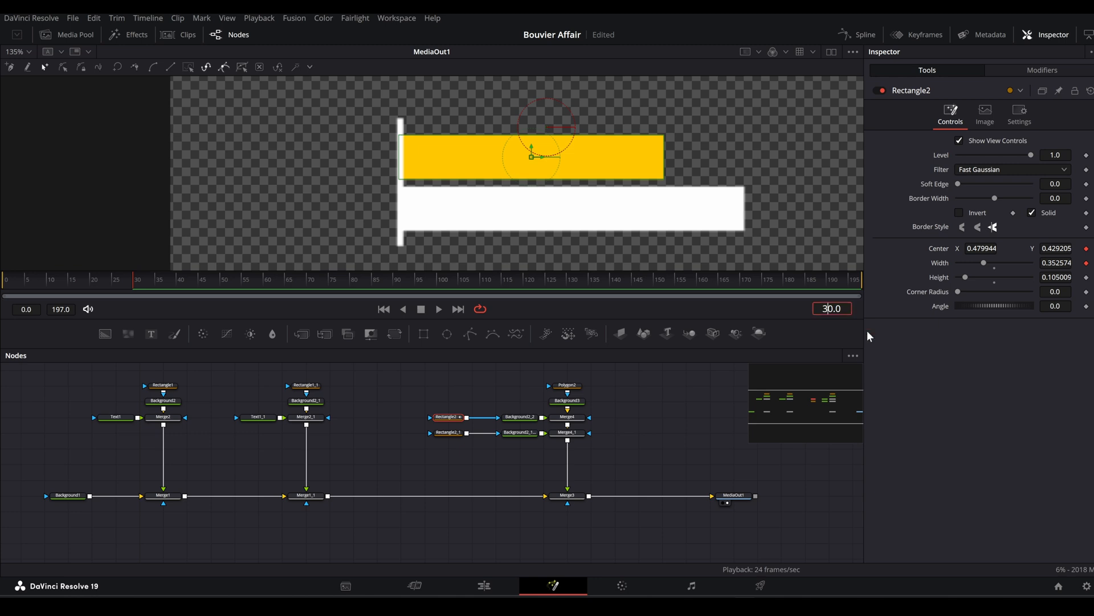
key(Up)
key(Up)
click(1086, 263)
click(1087, 249)
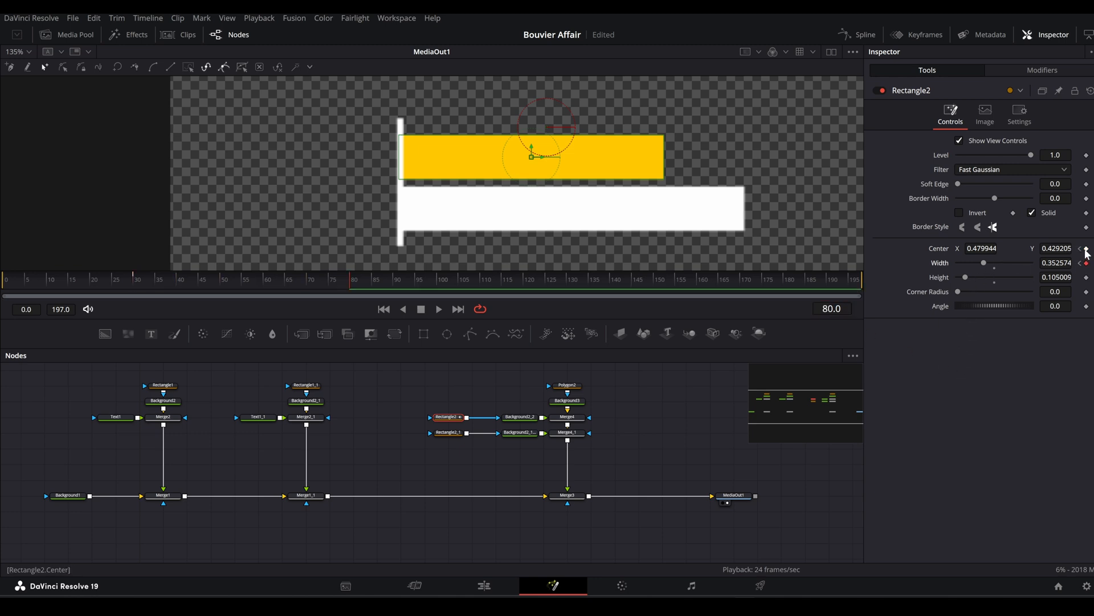
Step: At the frame 30 keyframe, collapse the yellow bar into the white line with Width 0 and Center X 0.304944
click(1080, 249)
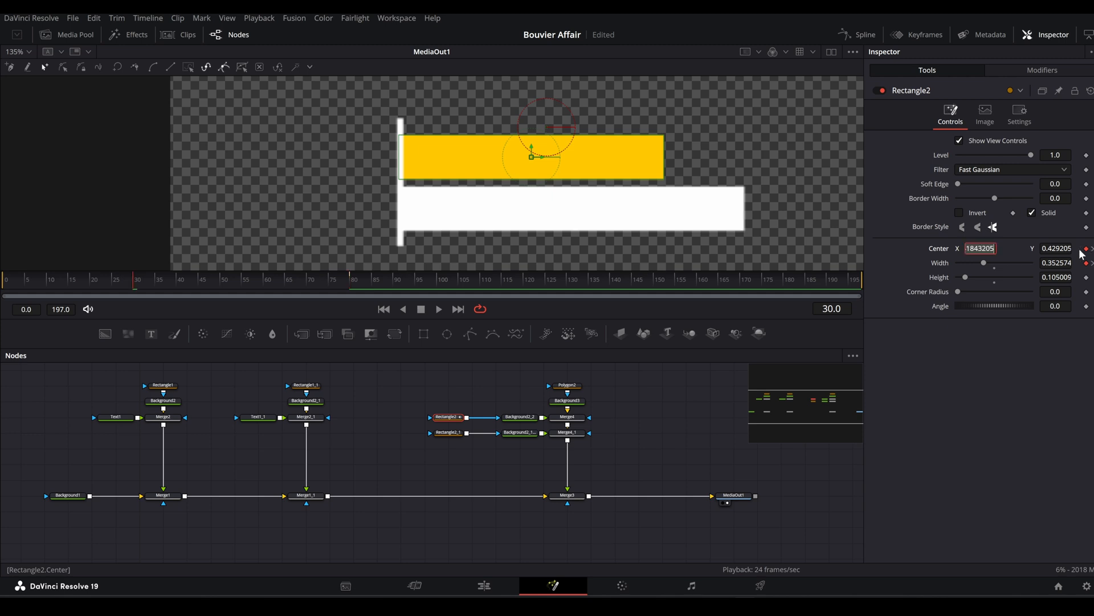
drag(984, 263, 959, 263)
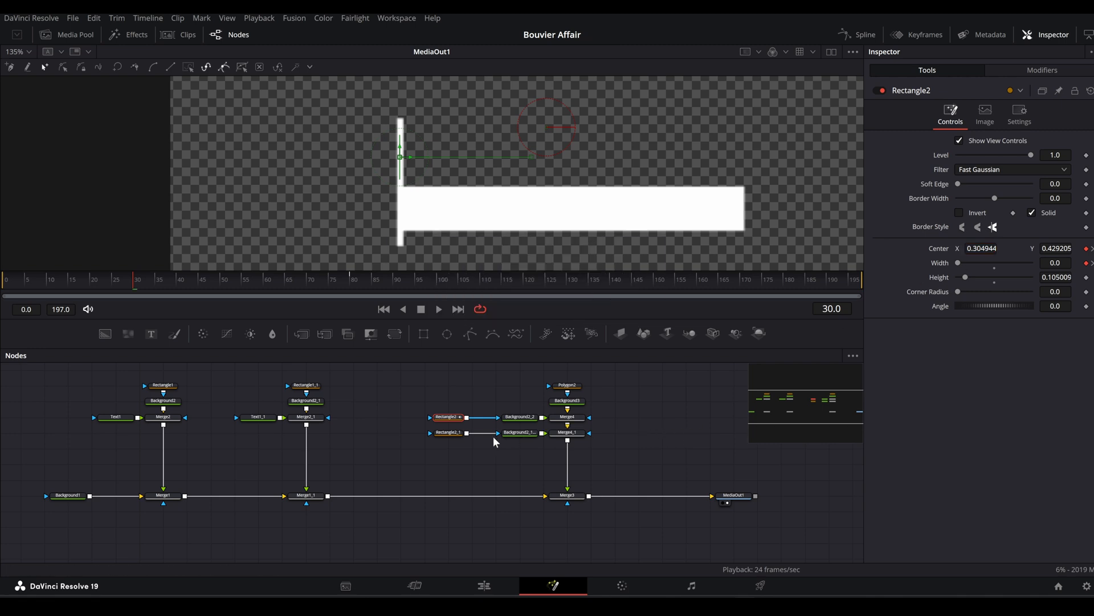
Step: Keyframe the white bar's Center and Width at frames 50 and 100
click(457, 433)
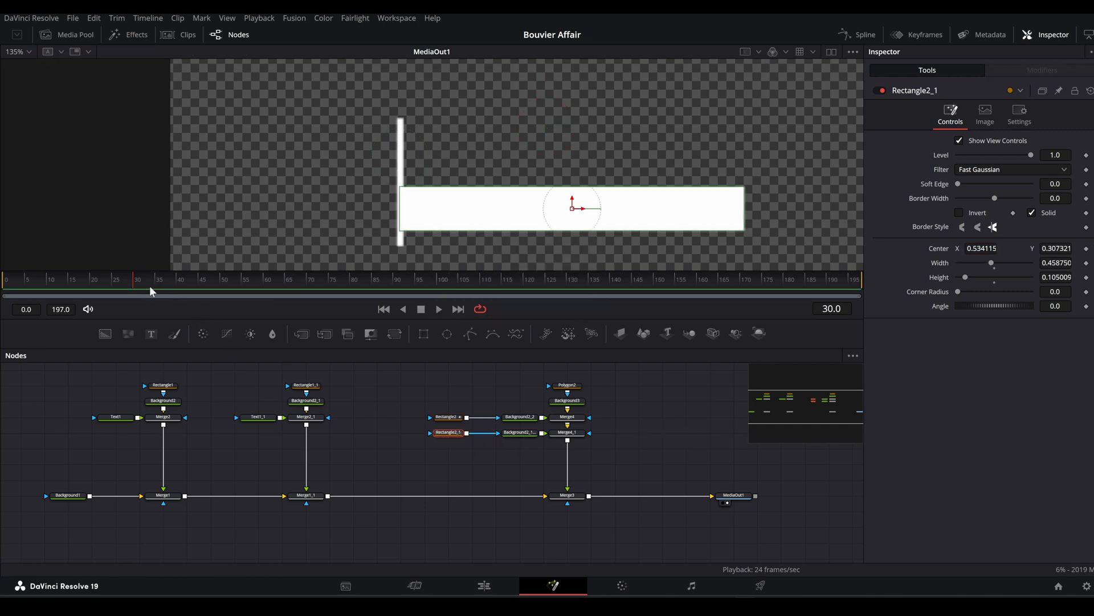
drag(149, 285, 220, 282)
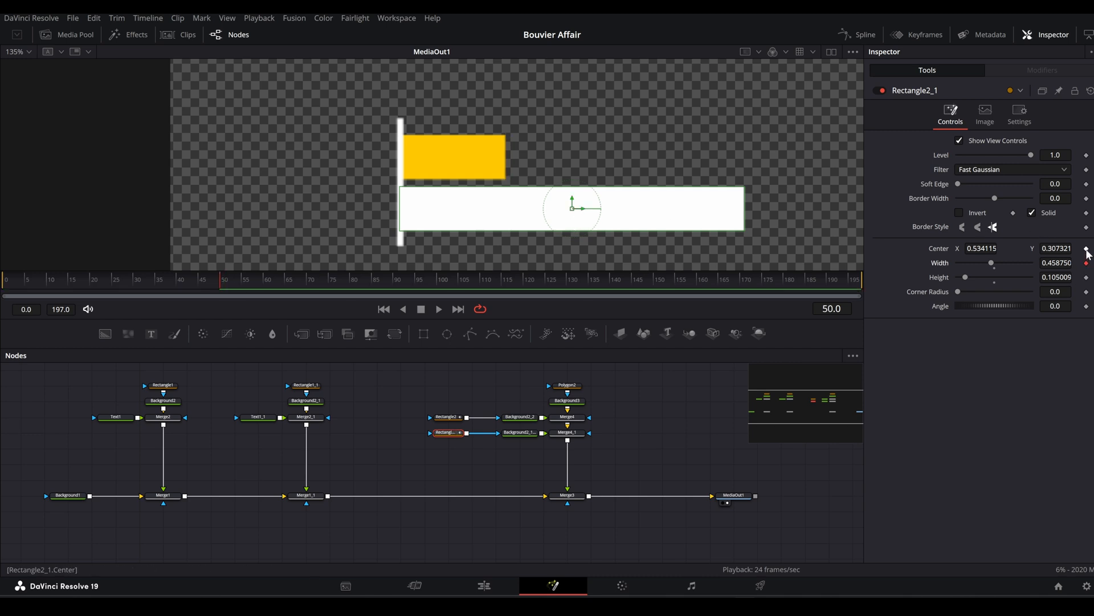
click(1087, 249)
click(1087, 263)
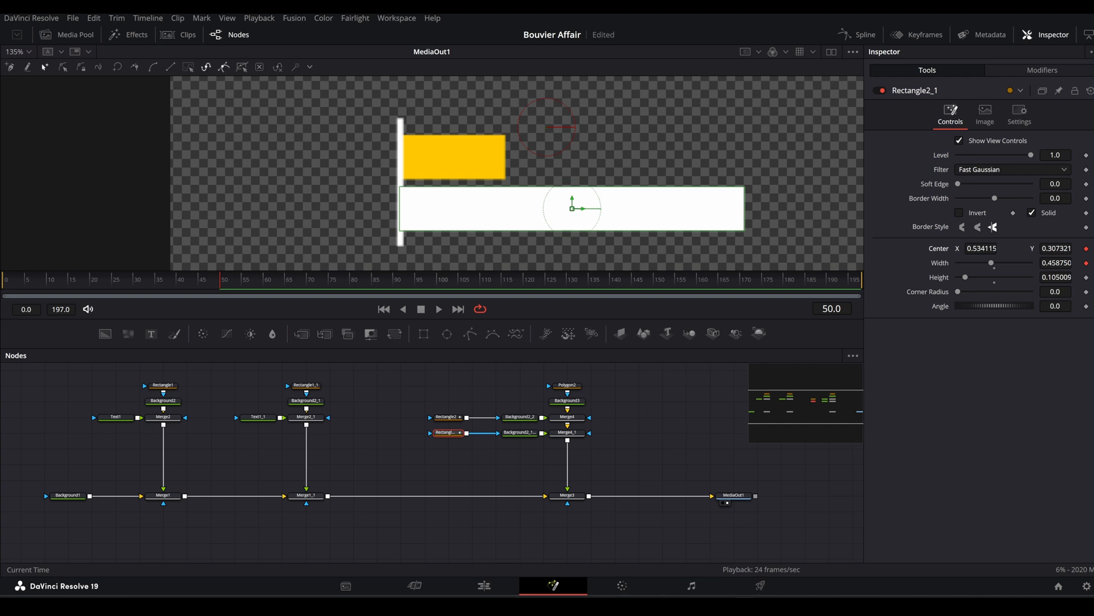
drag(829, 309, 937, 305)
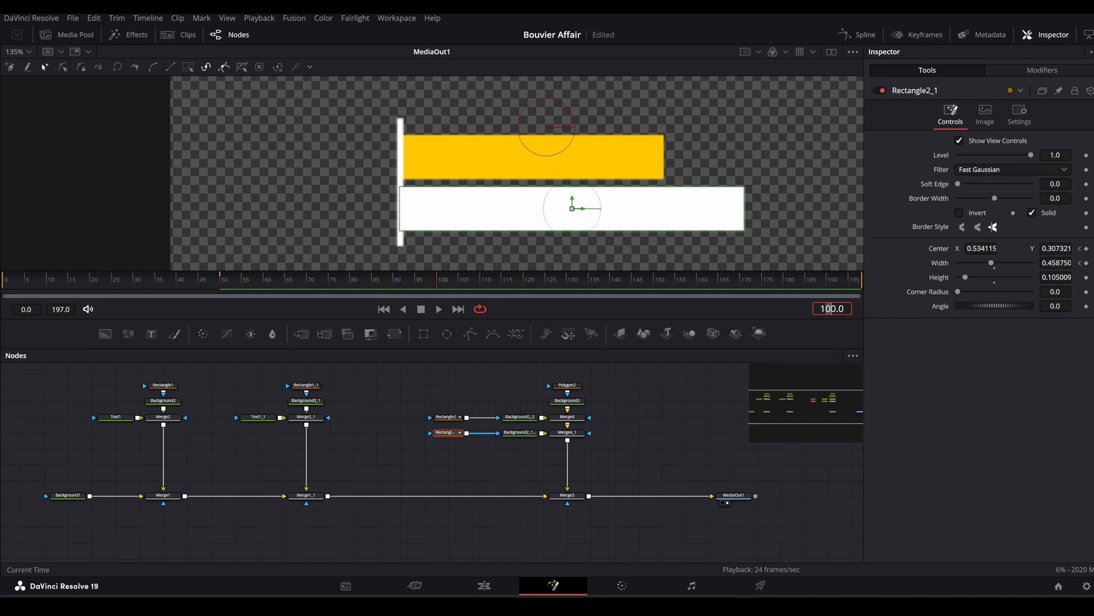
click(1086, 263)
click(1086, 249)
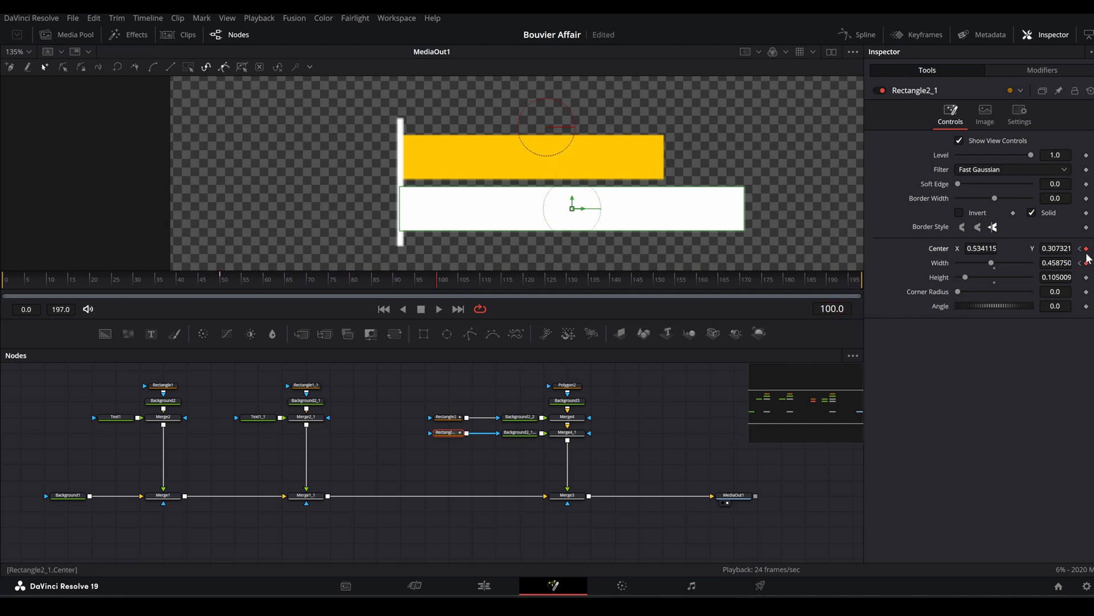
Step: At the frame 50 keyframe, collapse the white bar into the line with Width 0 and Center X 0.305115
click(1080, 250)
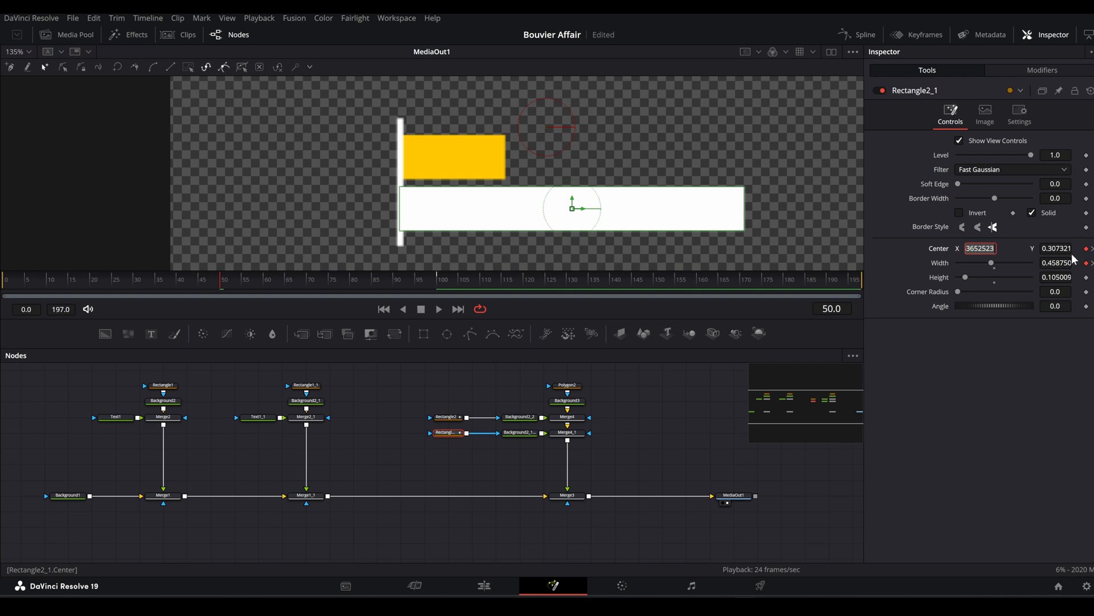
drag(991, 263, 922, 265)
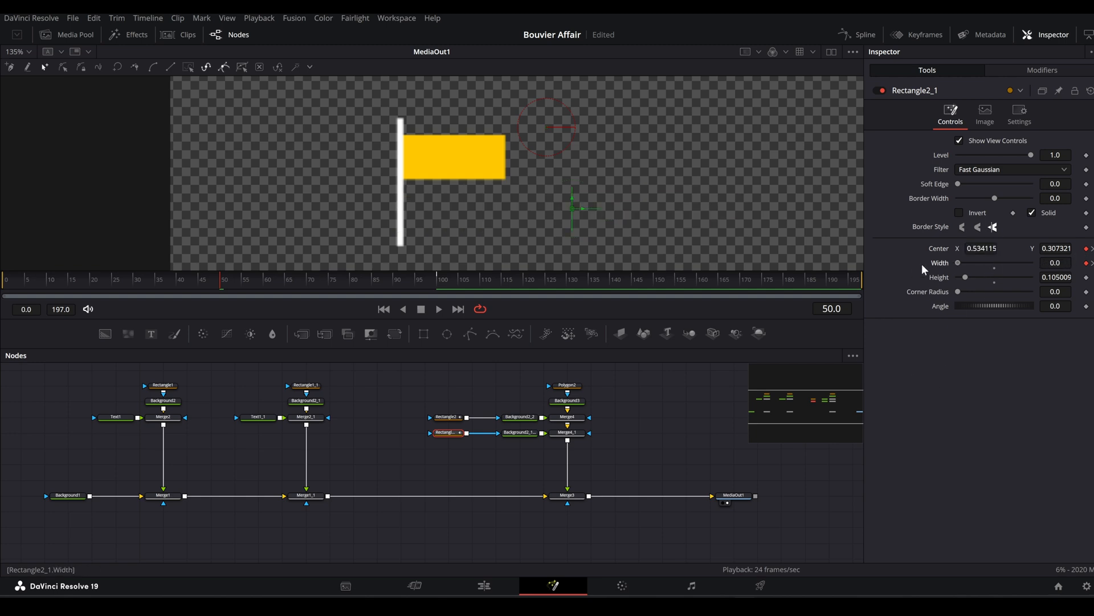
drag(982, 249, 846, 249)
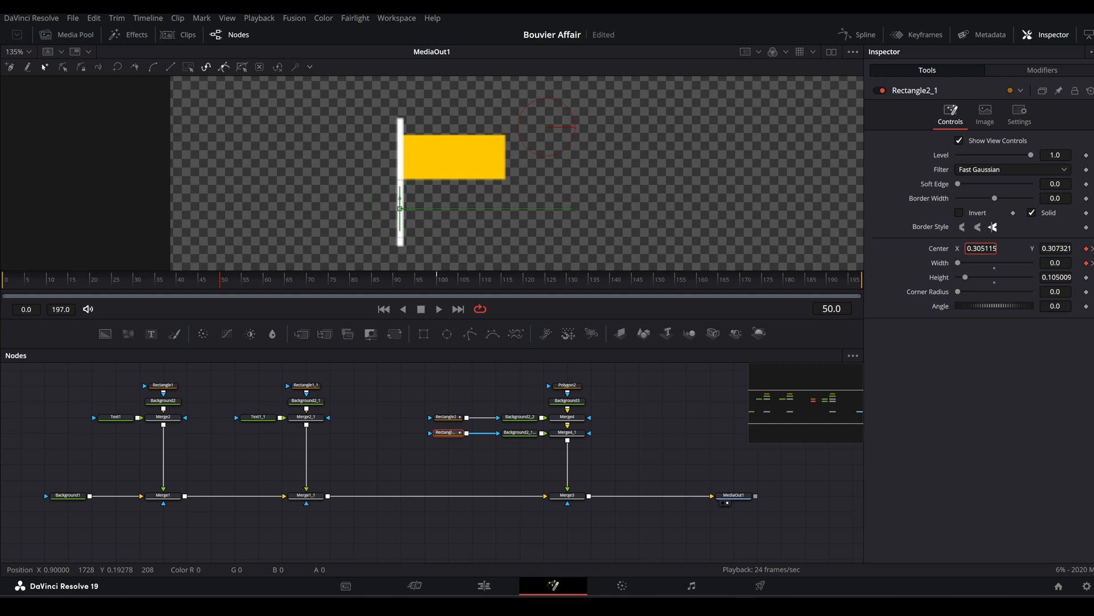
Step: Display both bar masks' animation curves in the Spline editor, fitted to view, and smooth all their keyframes
drag(461, 473, 436, 396)
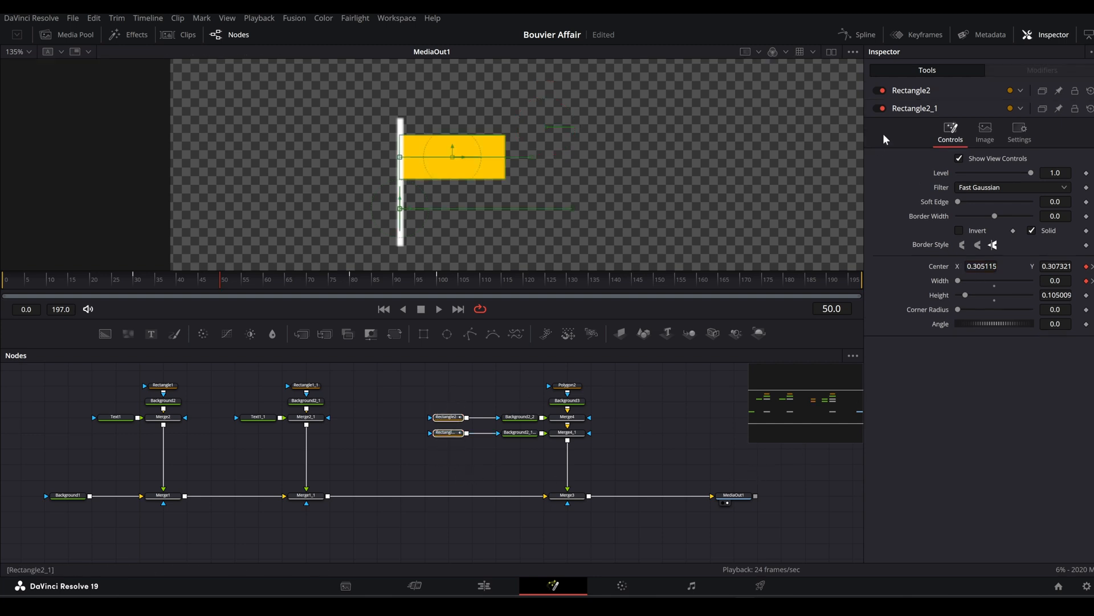
click(858, 34)
click(377, 386)
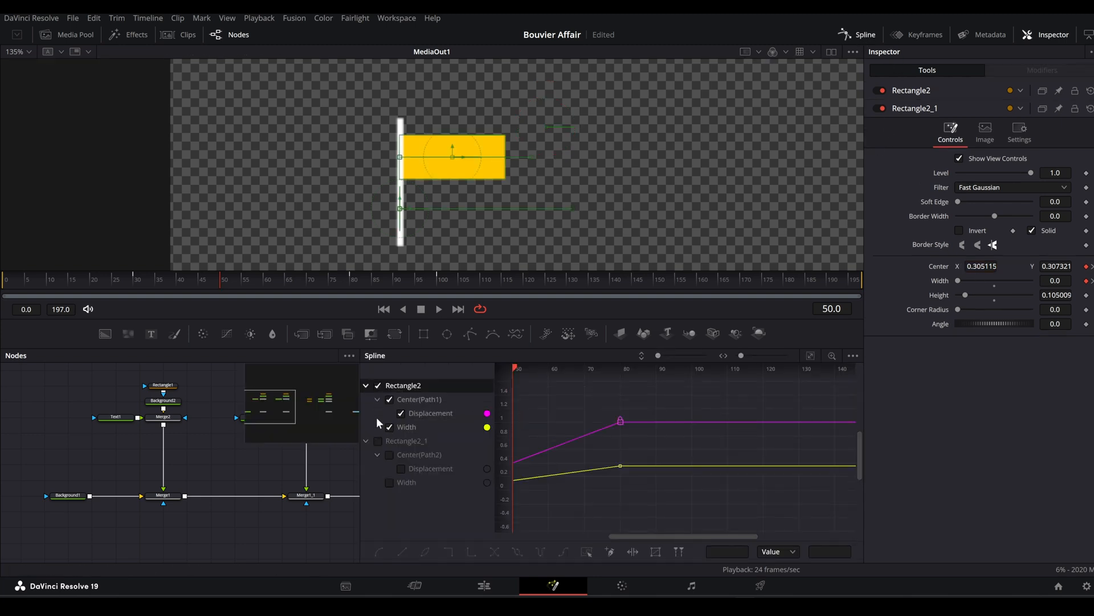
click(377, 440)
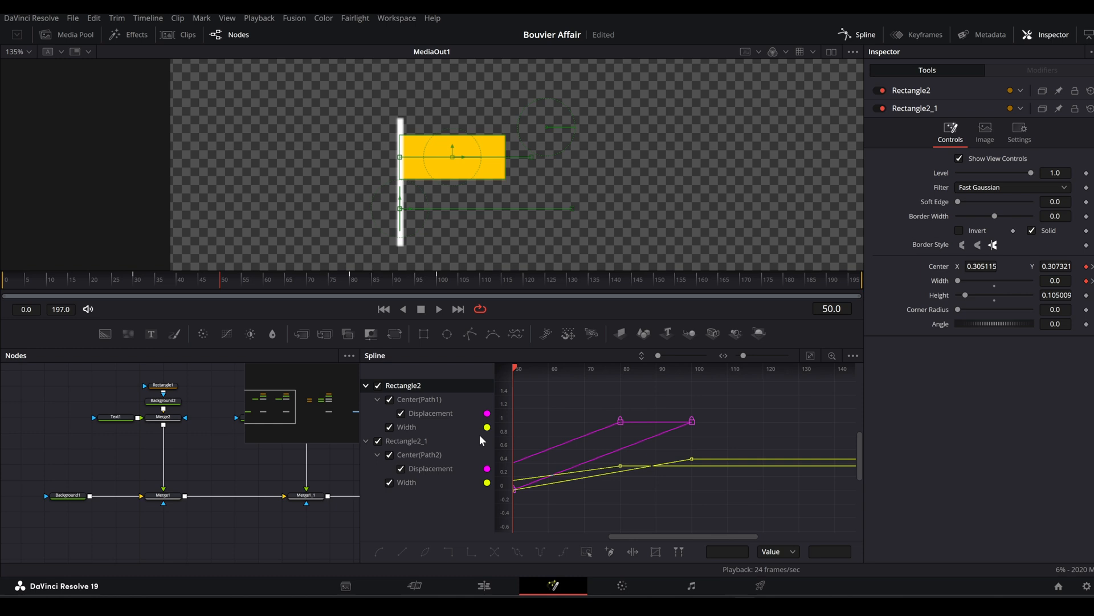
click(810, 355)
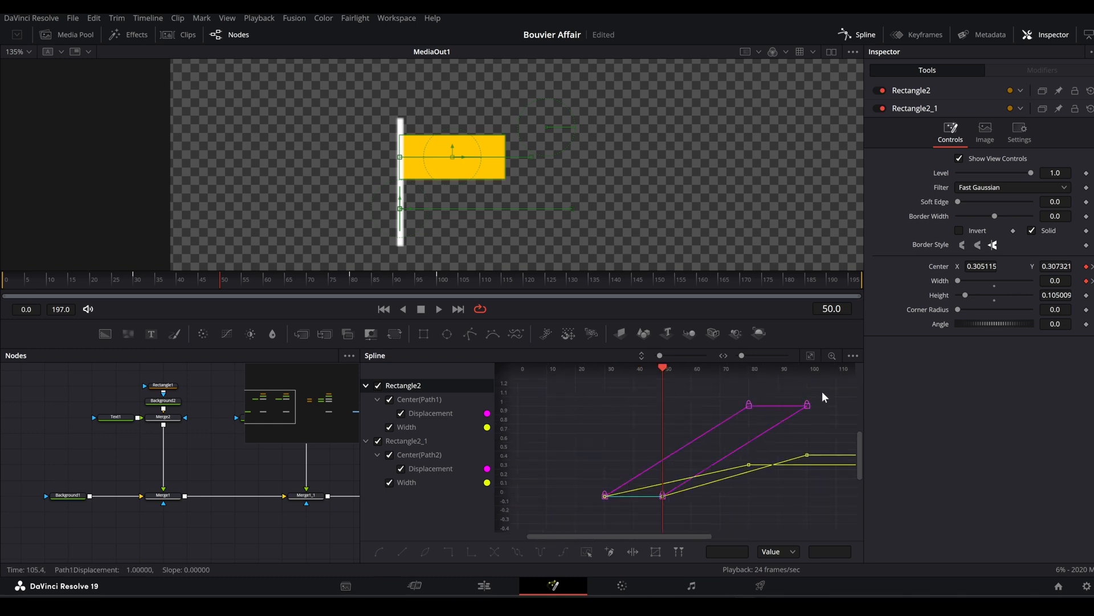
drag(822, 391, 600, 504)
key(s)
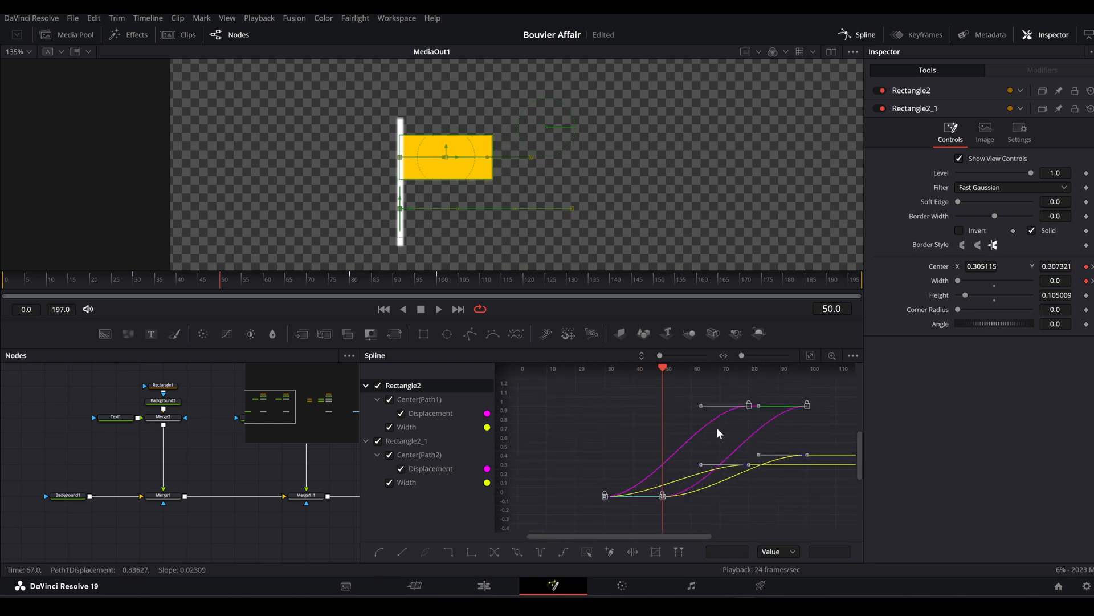
Step: Lock Ease In and Ease Out together for both bar masks' keyframes and set them to 46.2
key(t)
click(767, 372)
drag(730, 371, 767, 370)
scroll(558, 187, down, 5)
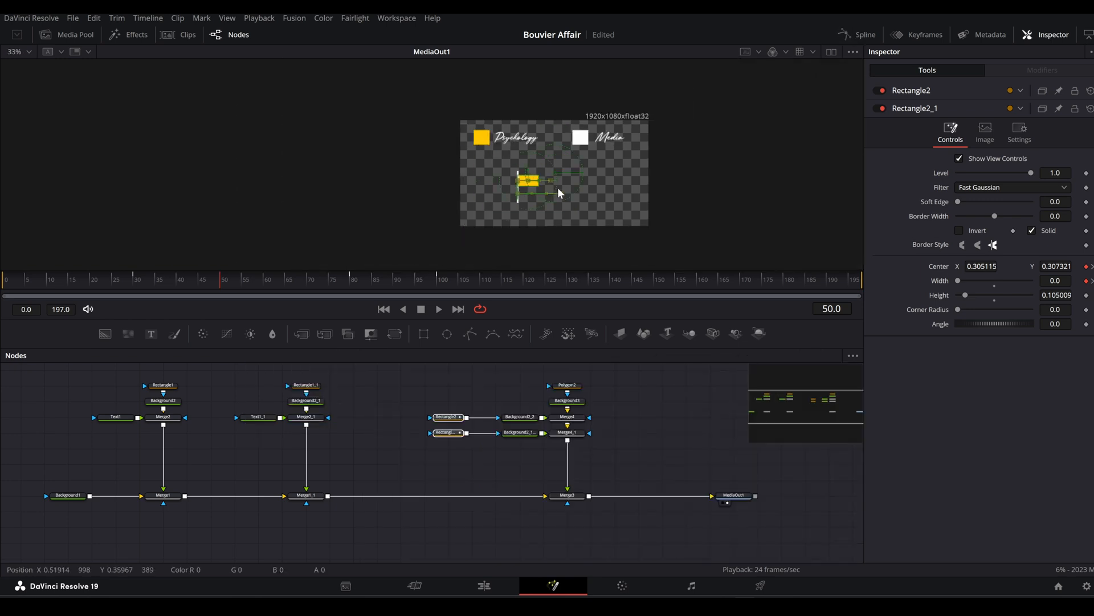
Step: Scrub through the bar animation to frame 122, and move MediaOut1 farther away from Merge3 in the node graph
click(639, 408)
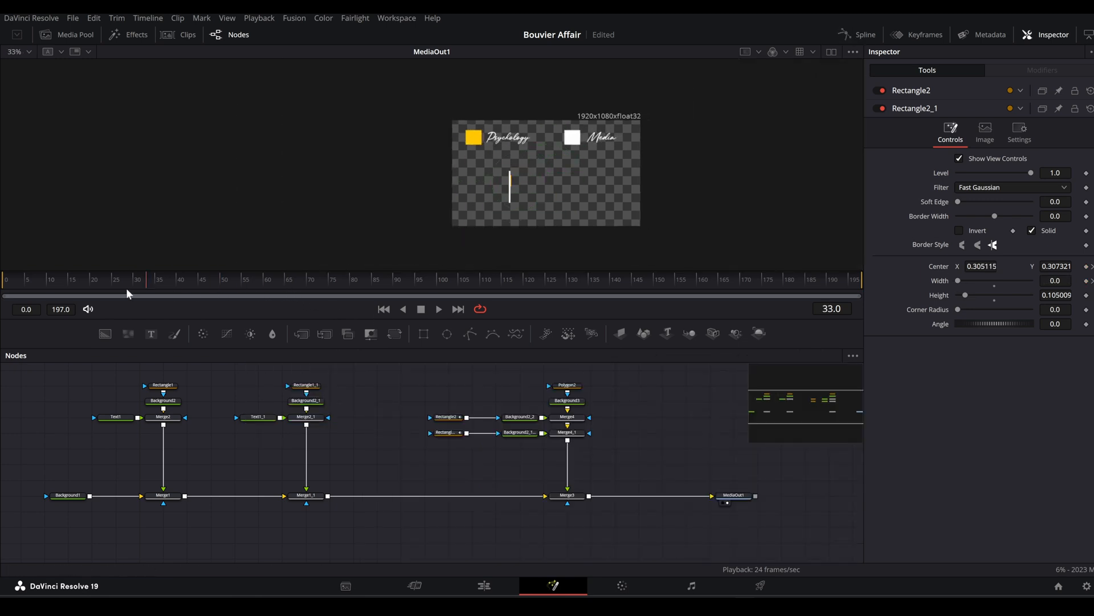
drag(108, 276, 532, 280)
scroll(382, 450, down, 3)
scroll(505, 465, up, 3)
drag(613, 482, 730, 484)
drag(698, 449, 509, 450)
drag(542, 482, 707, 482)
drag(465, 480, 514, 452)
Step: Add a Soft Glow node after Merge3 with Threshold 0.087, Gain 0.827 and Glow Size 24.4
click(316, 455)
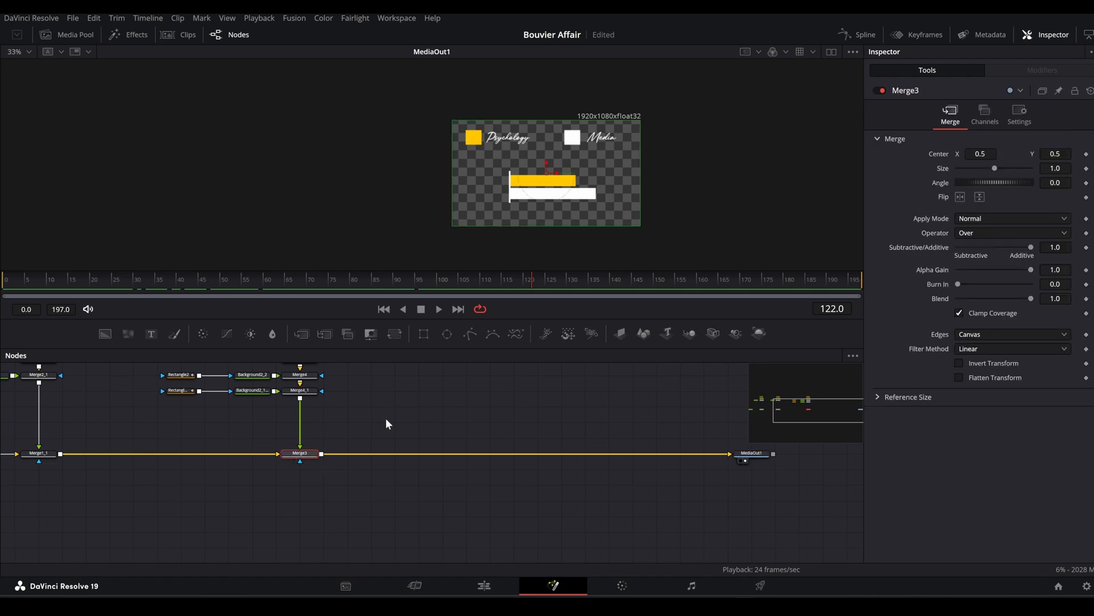
key(shift+space)
text(soft)
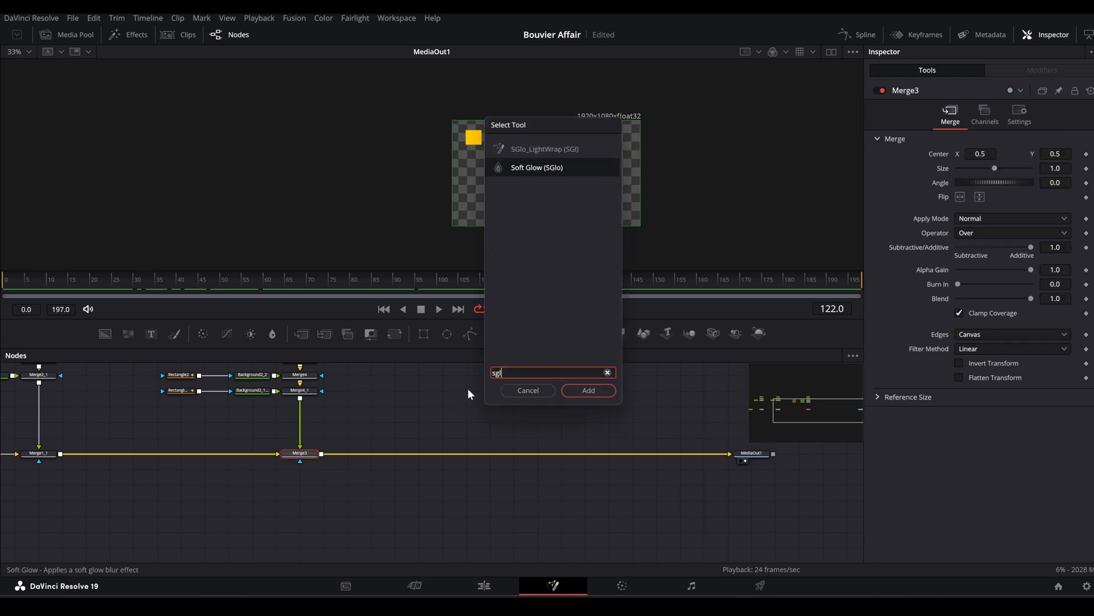
key(Return)
drag(989, 187, 967, 170)
drag(966, 212, 970, 186)
scroll(597, 180, up, 4)
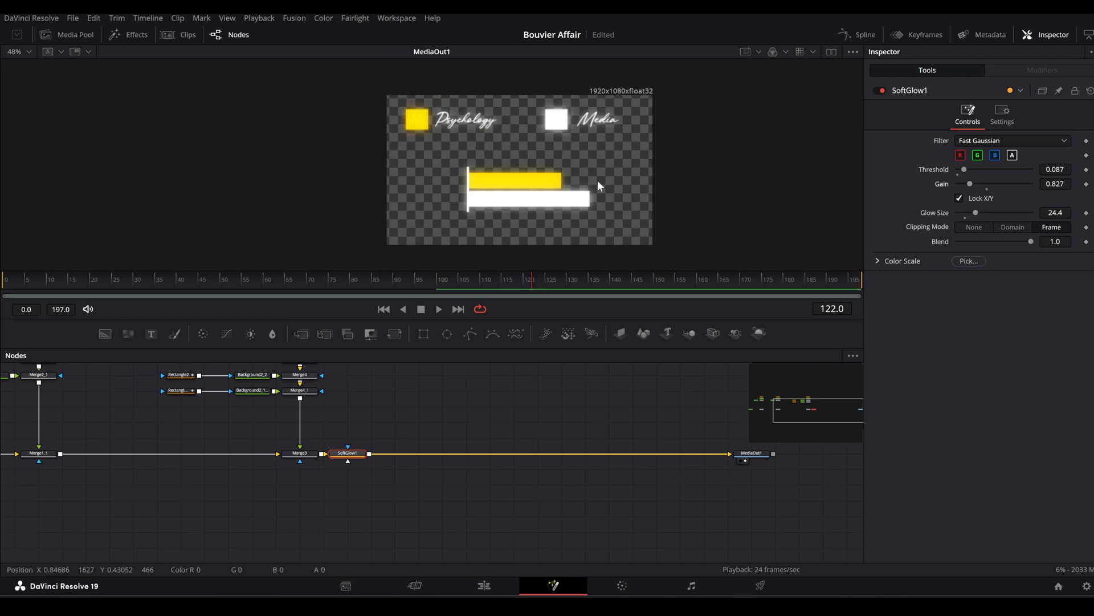
Step: Add a Grain node after SoftGlow1, keeping its default settings
key(shift+space)
text(sgl)
key(BackSpace)
key(BackSpace)
key(BackSpace)
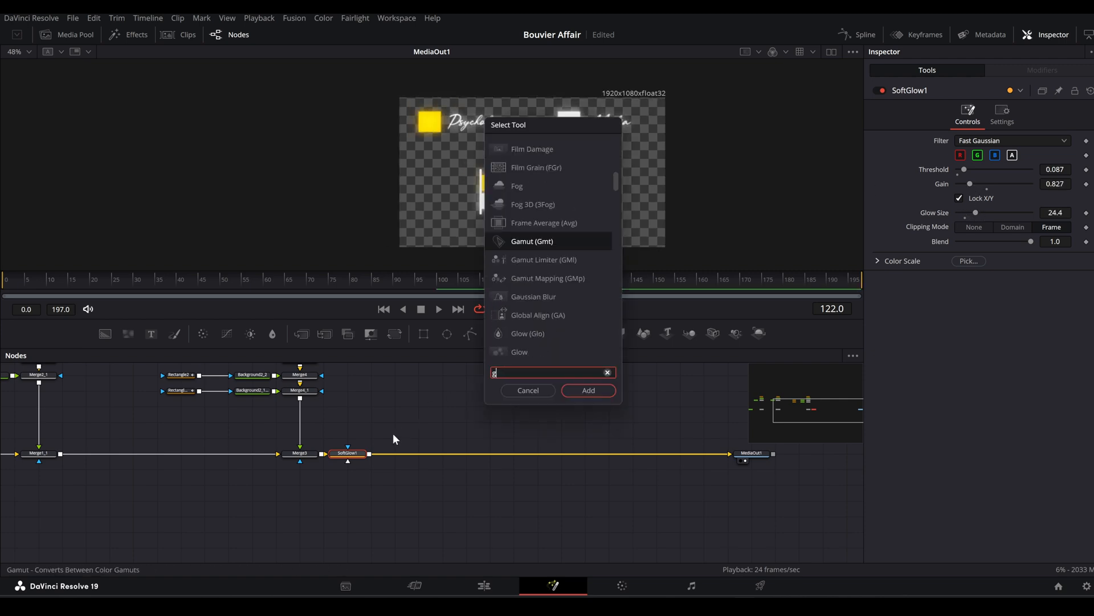
text(grain)
key(Return)
scroll(538, 201, up, 8)
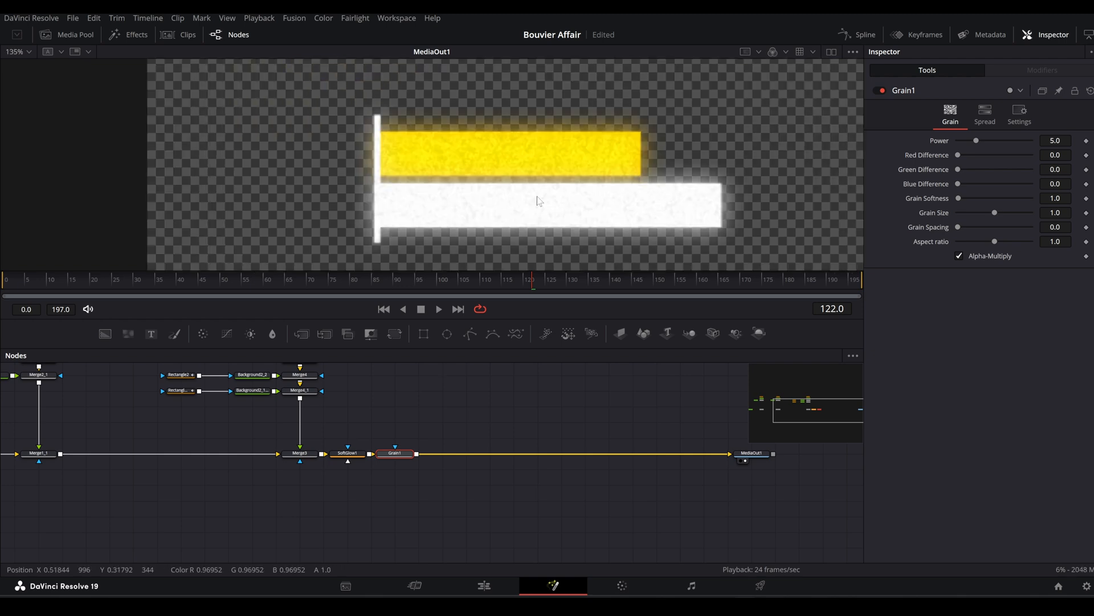
scroll(547, 171, down, 8)
Step: Add an XfChroma Fuse node after Grain1 and set its Size to 1.014 for slight colour fringing
key(shift+space)
text(xf)
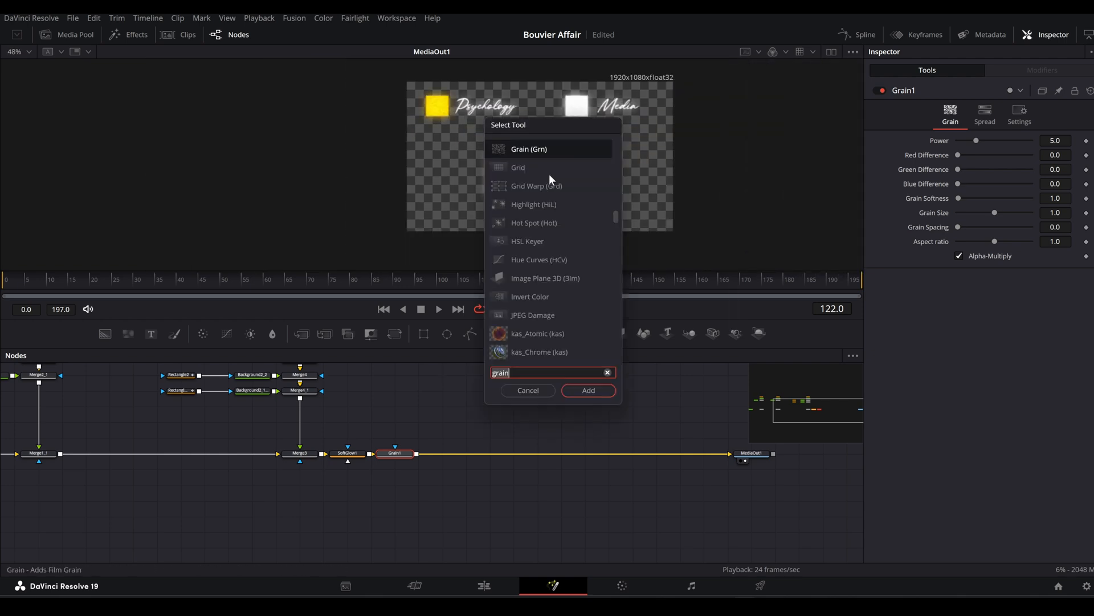
text(chr)
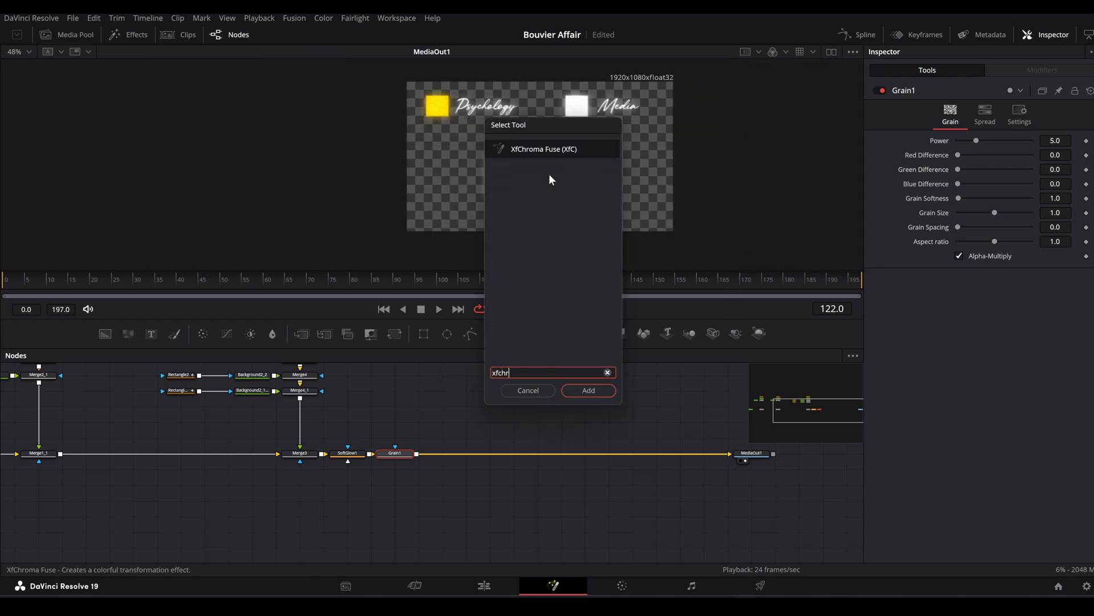
key(Return)
scroll(567, 146, up, 4)
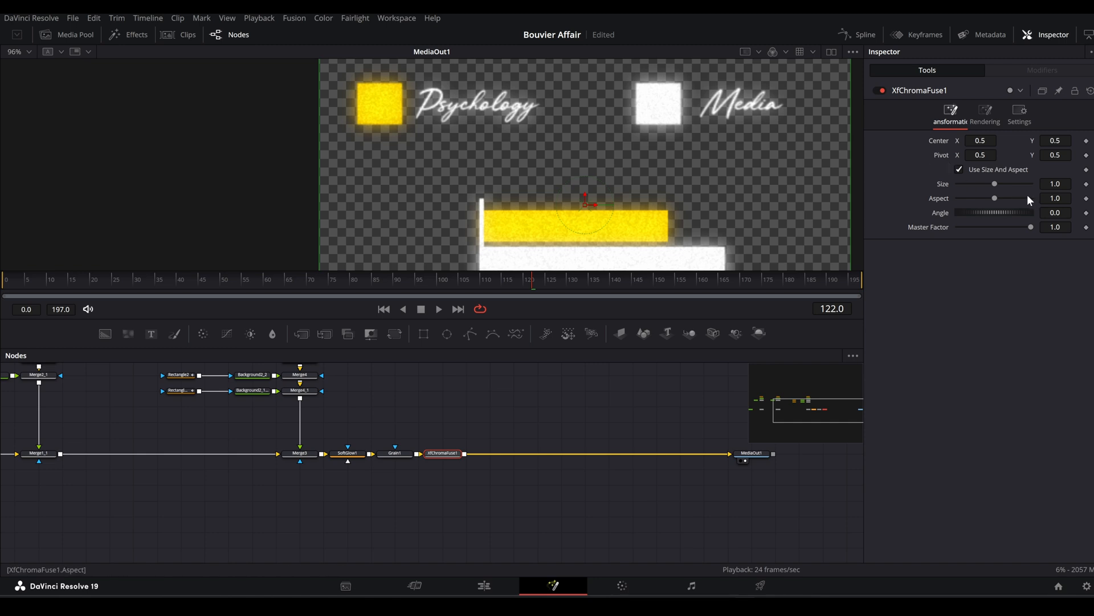
drag(1055, 184, 1062, 184)
scroll(415, 98, up, 6)
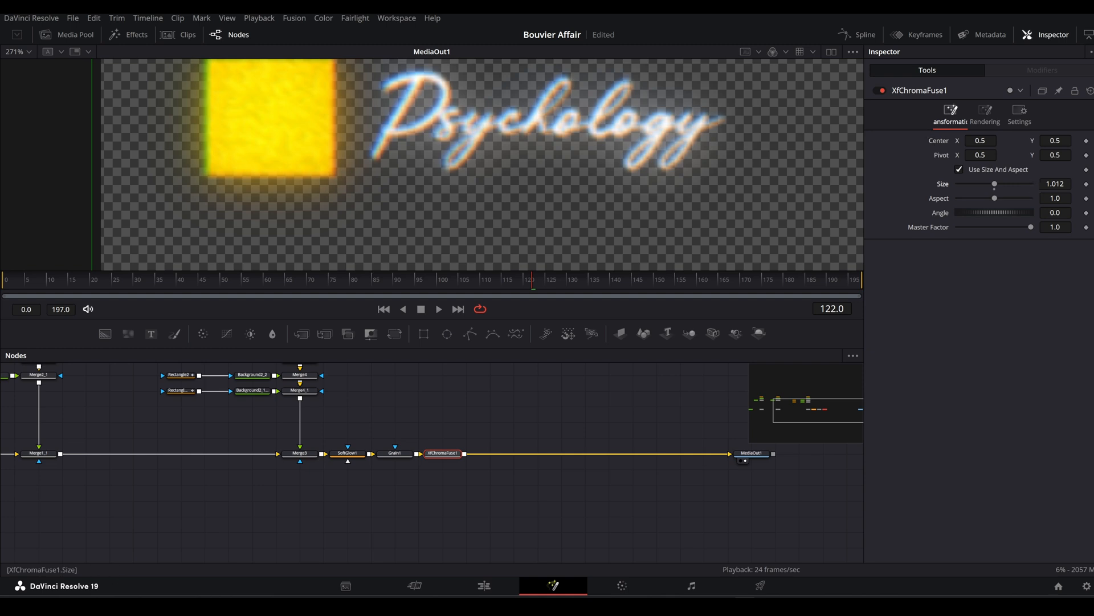
drag(1062, 184, 1063, 184)
scroll(507, 193, down, 10)
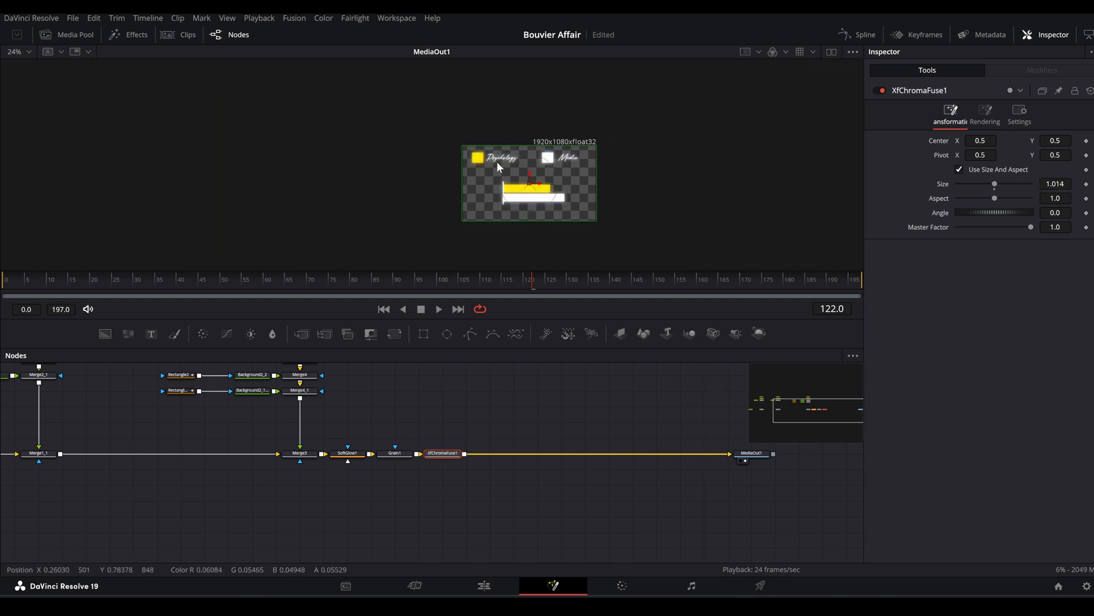
Step: Add a Transform node after XfChromaFuse1 and keyframe its Size from 1.1 at frame 0 to 1.0 at frame 30
click(395, 334)
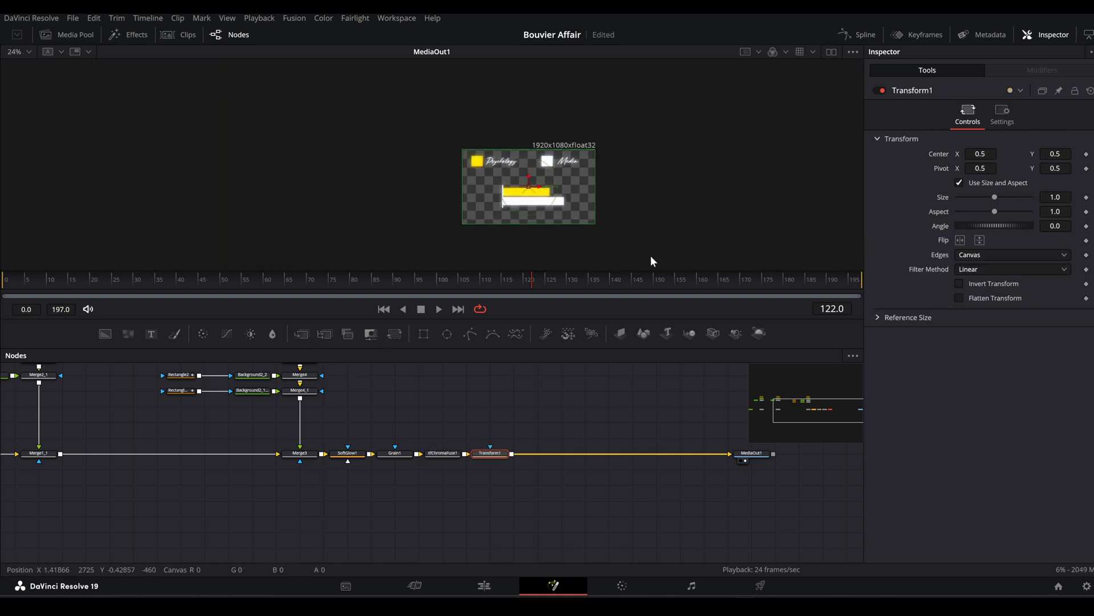
key(Home)
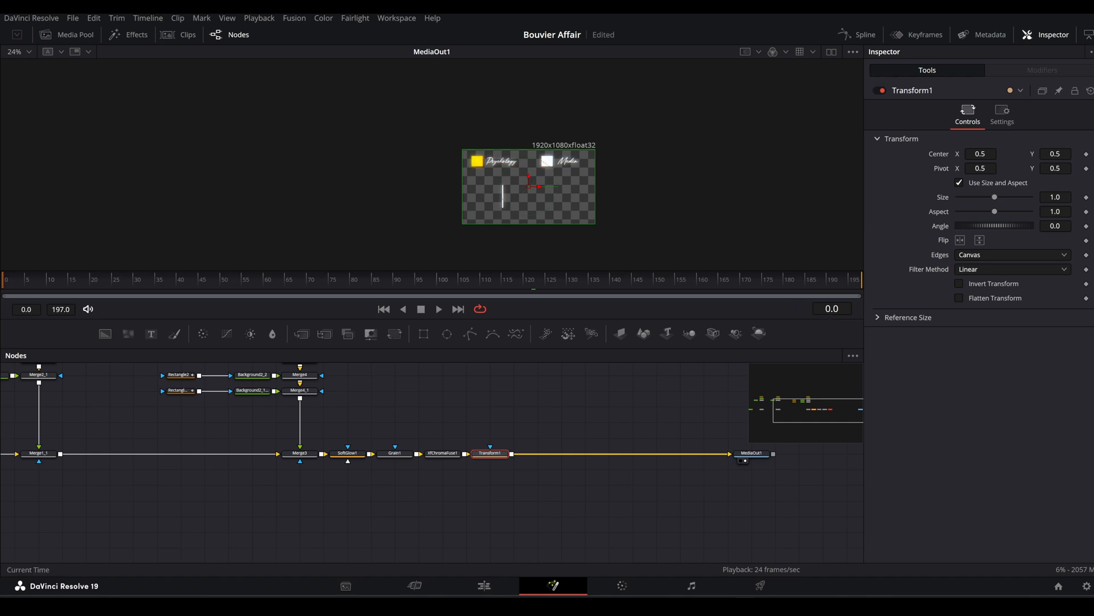
key(Up)
key(Up)
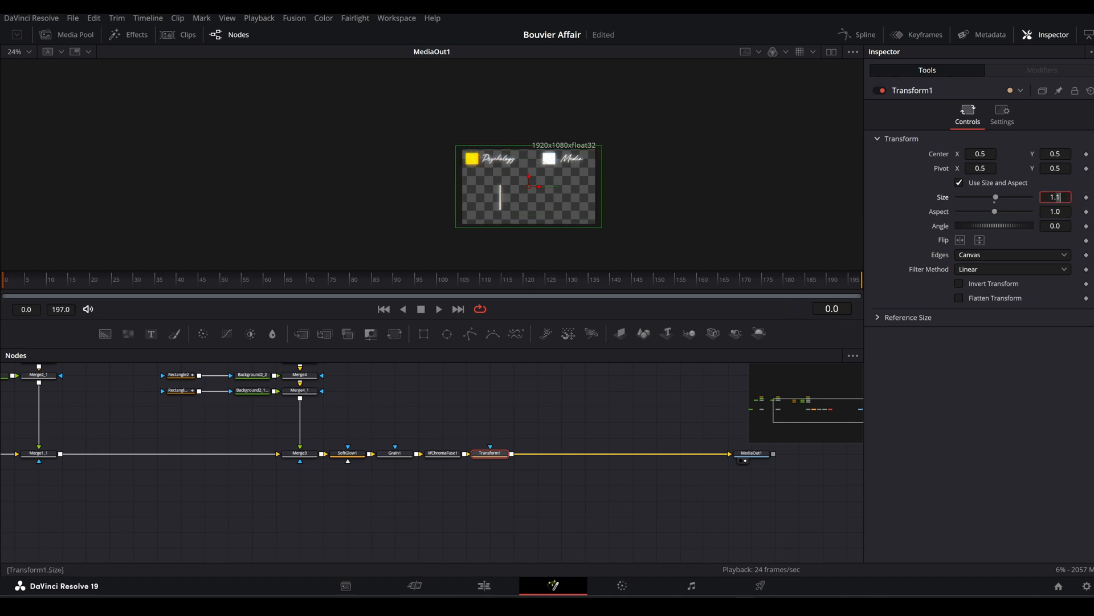
key(Down)
click(1086, 198)
key(Down)
Step: Smooth all of Transform1's Size keyframes in the Spline editor and scrub through the resulting animation
click(840, 35)
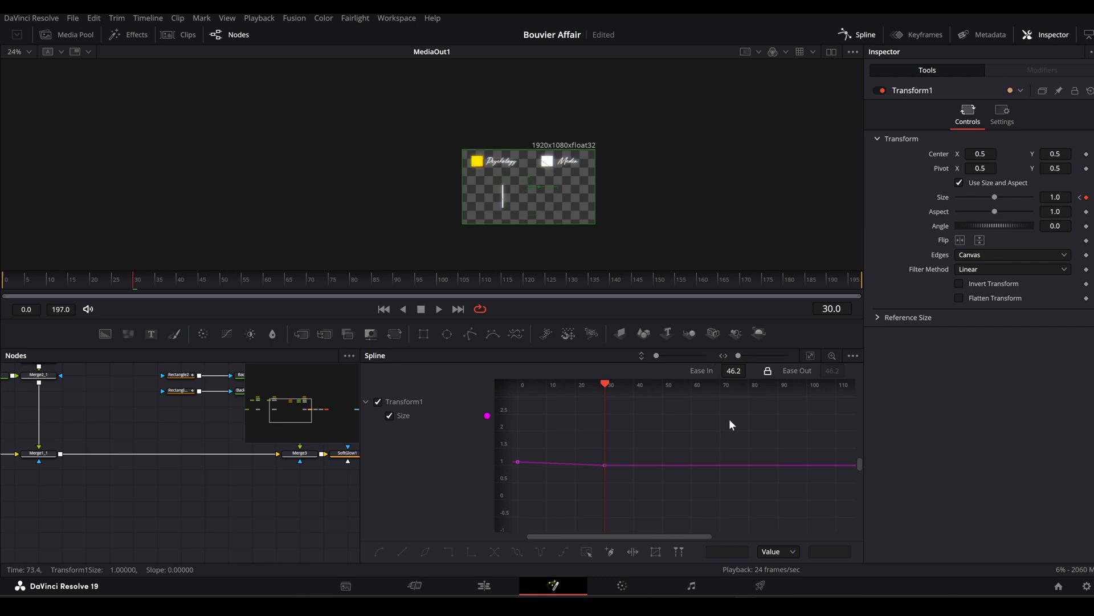
click(810, 357)
scroll(769, 432, down, 4)
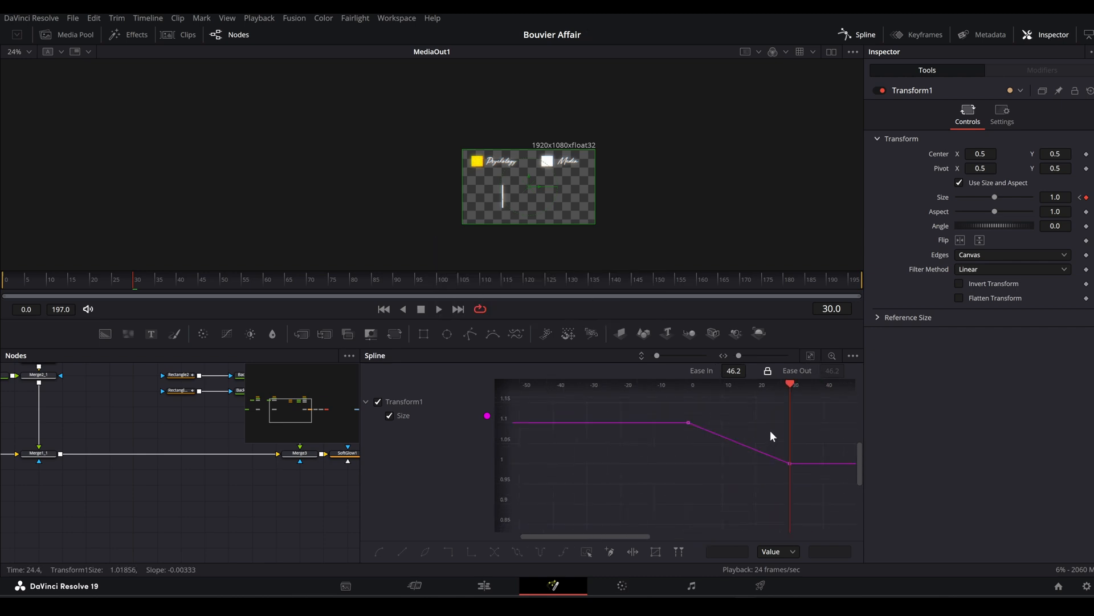
key(ctrl+a)
key(s)
click(874, 35)
drag(135, 279, 426, 297)
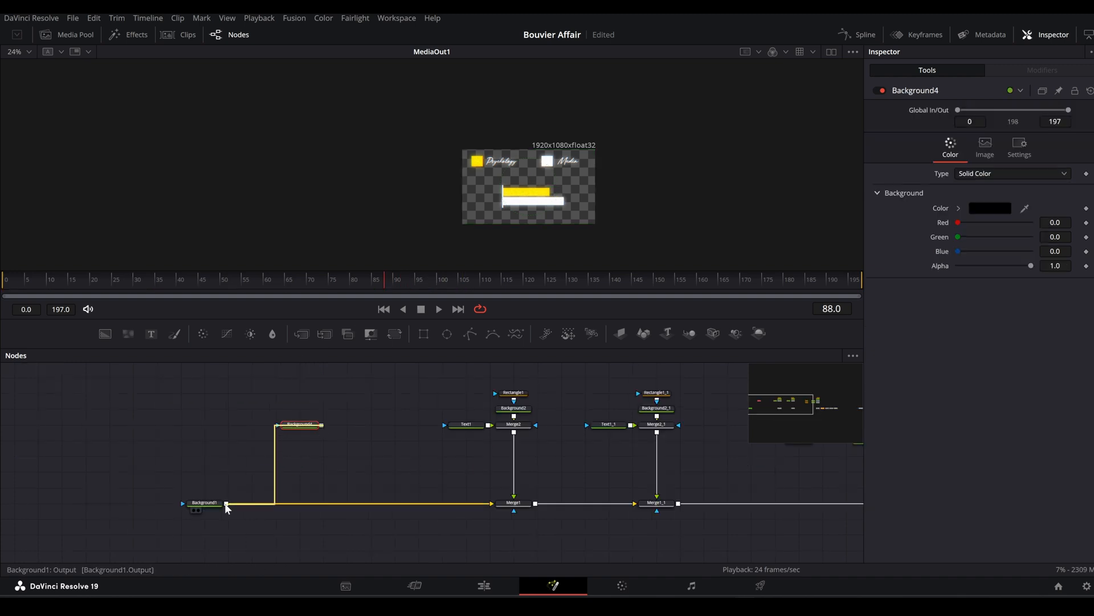
Step: Merge a black background over Background1 and add a Grid node between it and the merge
drag(227, 508, 228, 504)
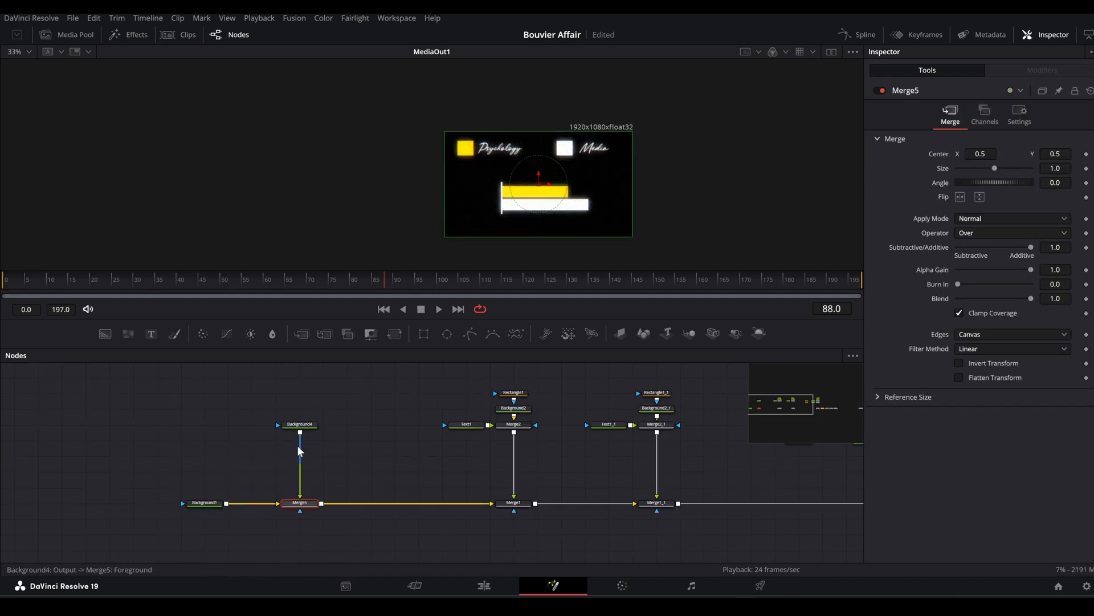
click(312, 431)
key(shift+space)
text(grid)
key(Return)
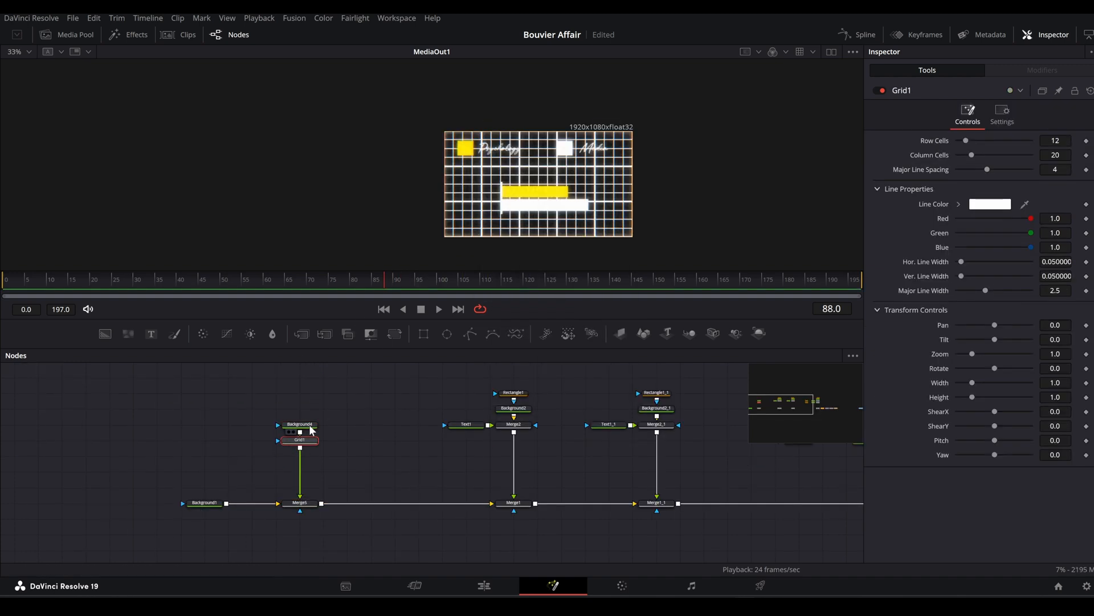
Step: Set the grid's Major Line Spacing to 0, reduce its row and column cells, and lower its Blend to 0.465
drag(988, 170, 921, 169)
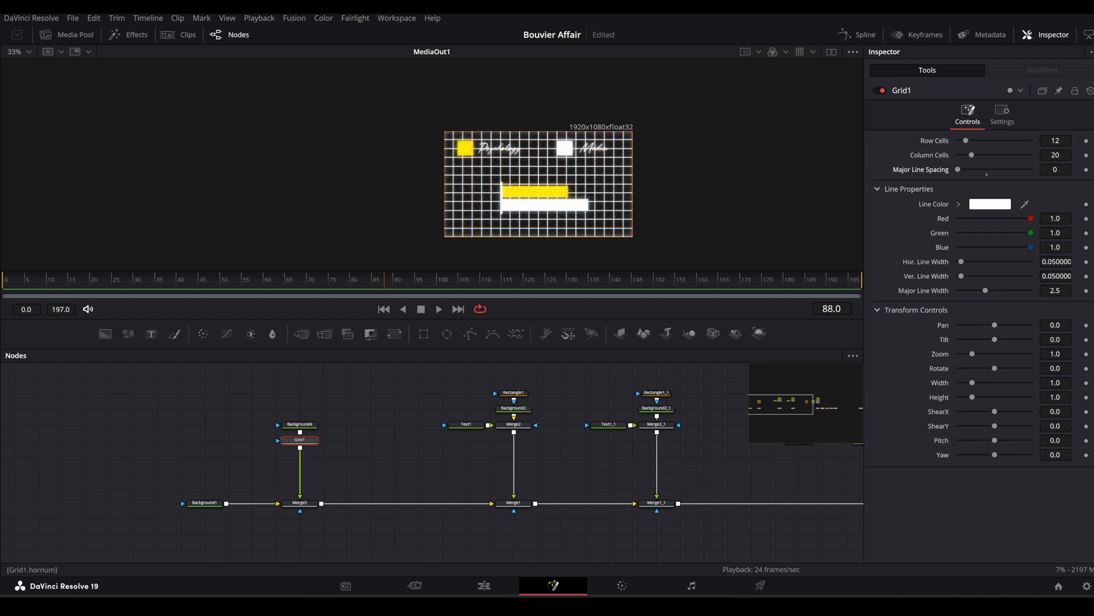
drag(1056, 155, 993, 155)
click(1009, 119)
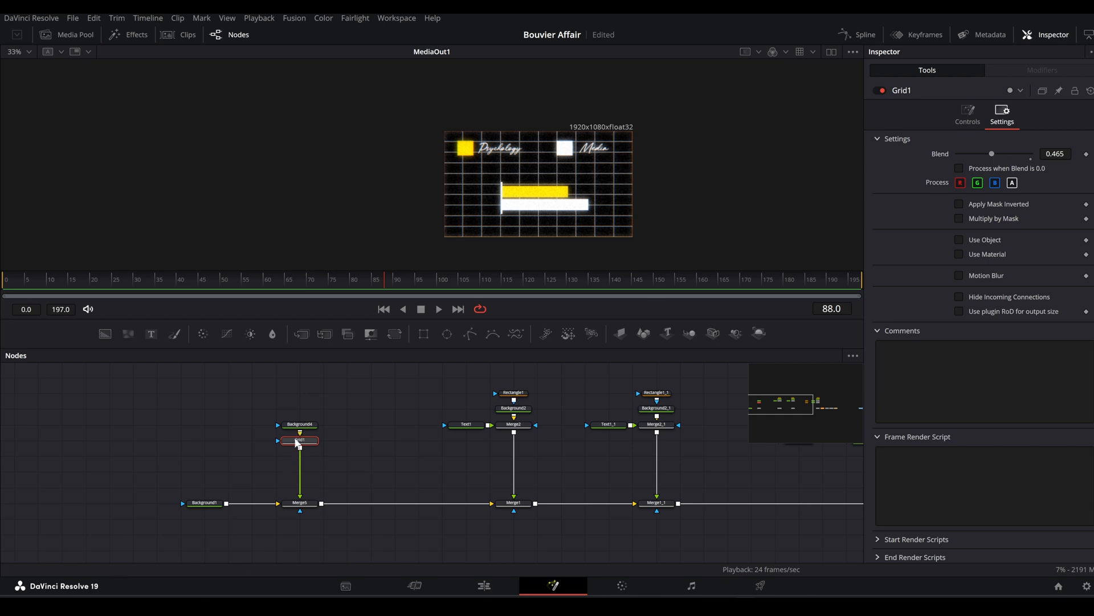
Step: Add a Vignette node after Grid1 and slightly increase its Size
key(shift+space)
text(vign)
key(Return)
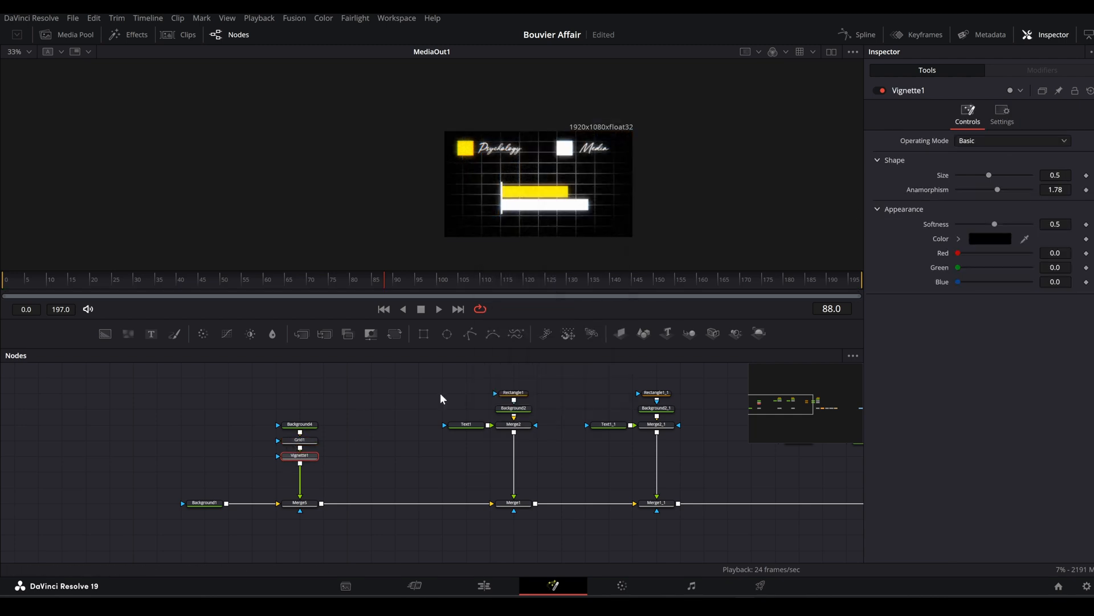
drag(987, 175, 995, 176)
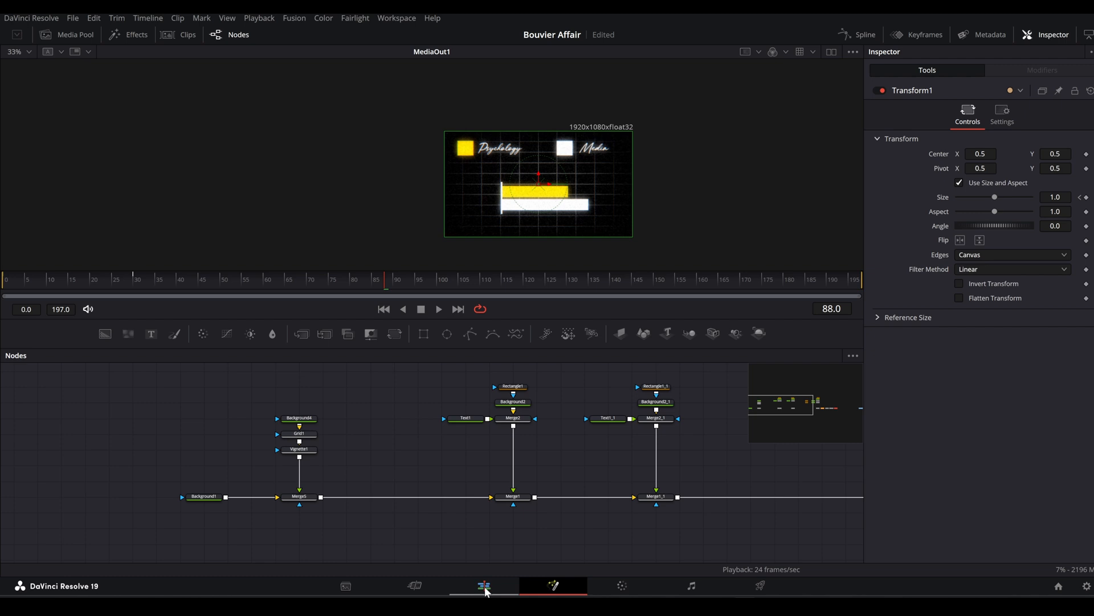
Step: On the Edit page, place an Adjustment Clip on Video 2 and extend it to the end of the Fusion Composition
click(485, 591)
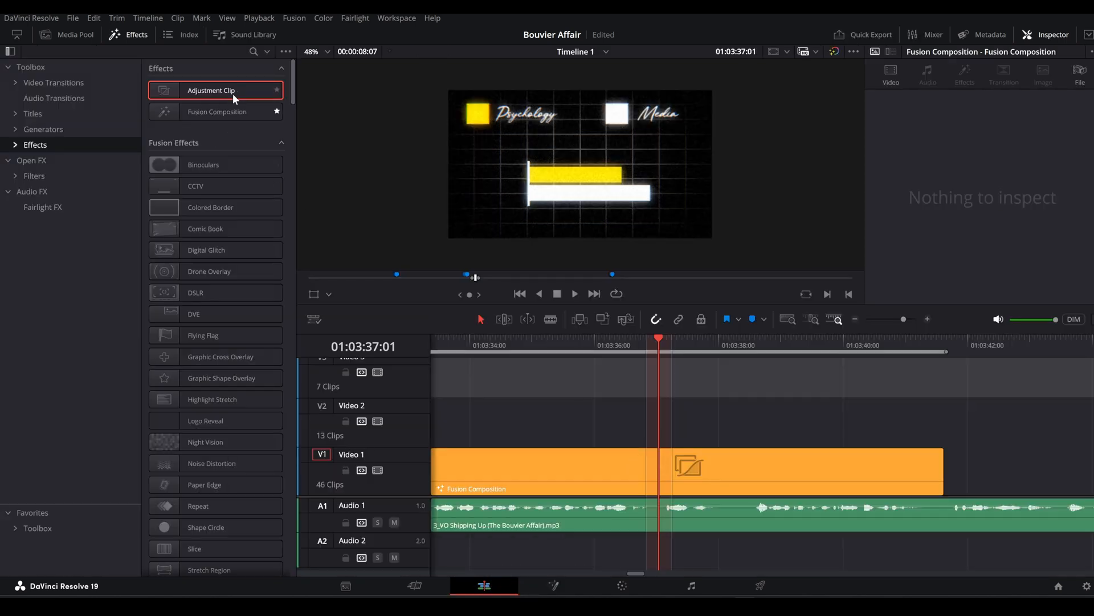
drag(233, 93, 616, 408)
drag(825, 421, 839, 422)
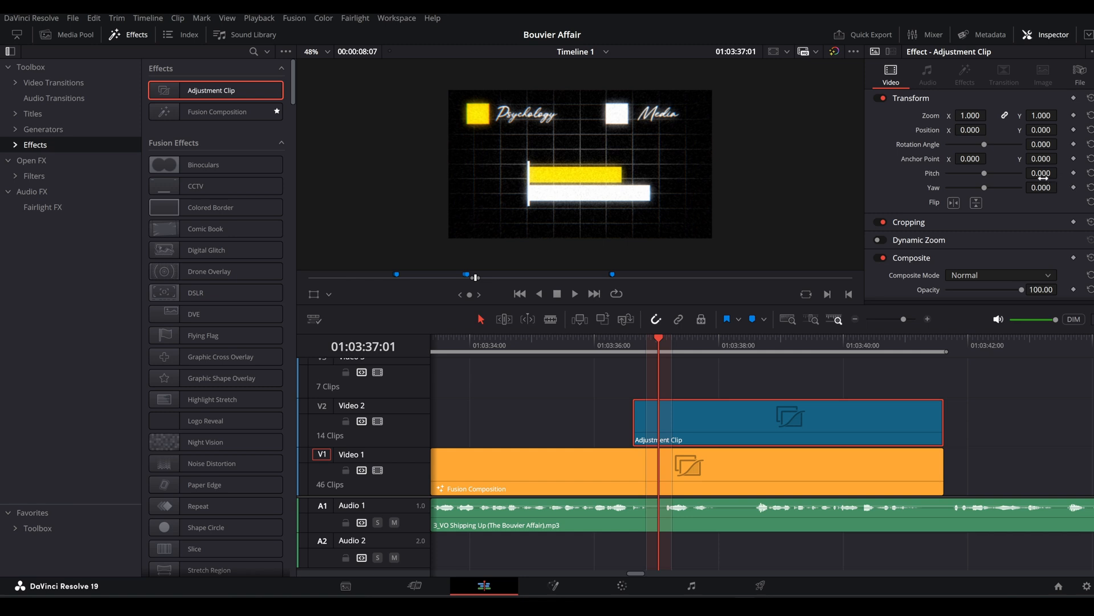
Step: Set the adjustment clip's Pitch to 0.136, Yaw to 0.228, Zoom to 1.080 and Position to X 32, Y -11
drag(1042, 173, 1061, 188)
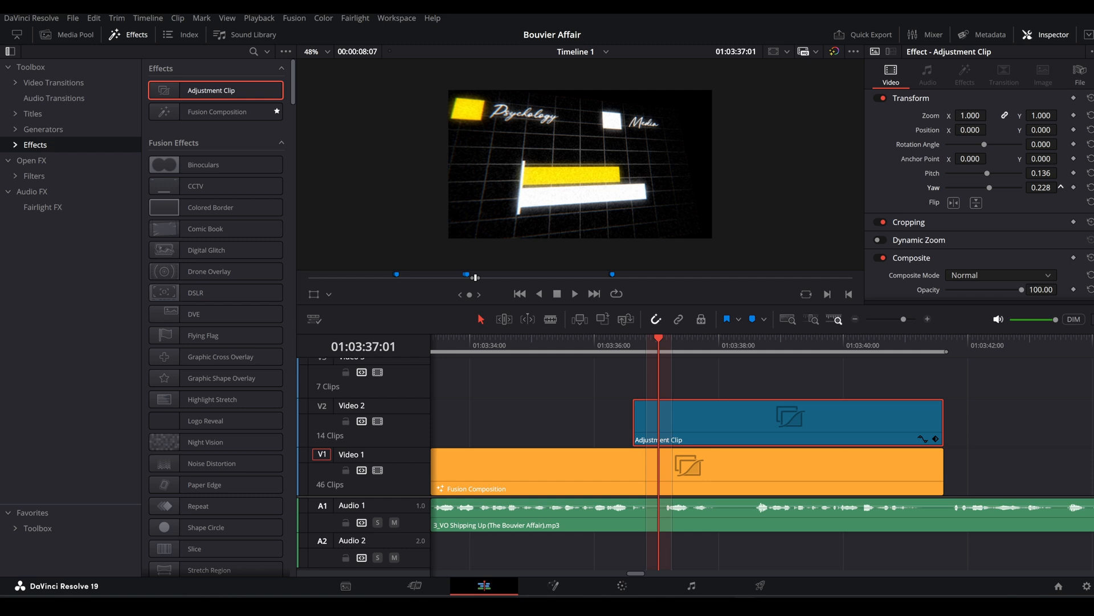
drag(967, 116, 1062, 130)
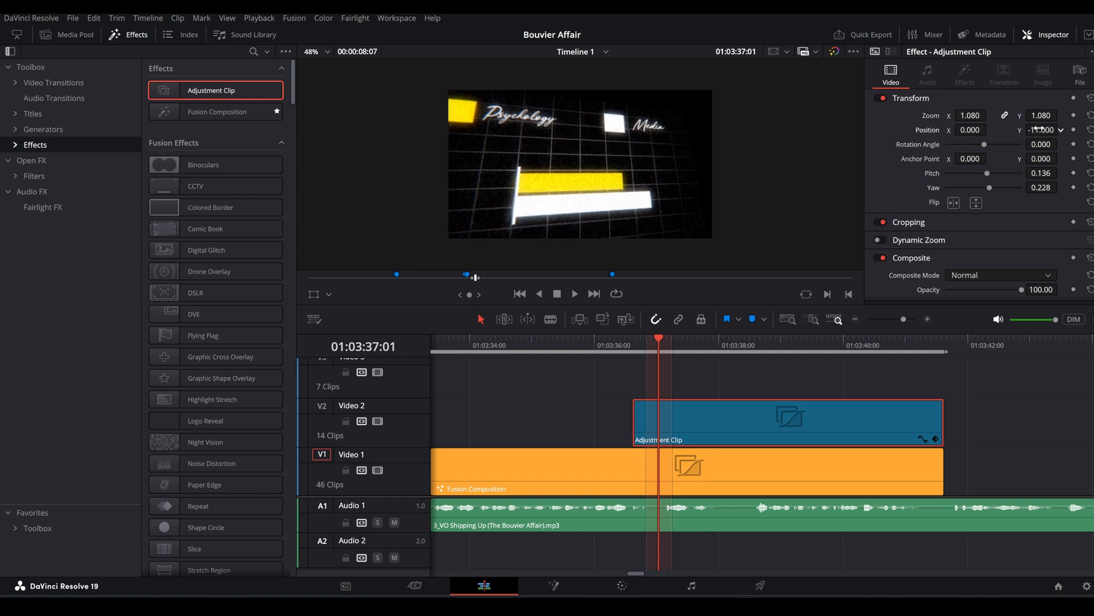
drag(970, 130, 988, 130)
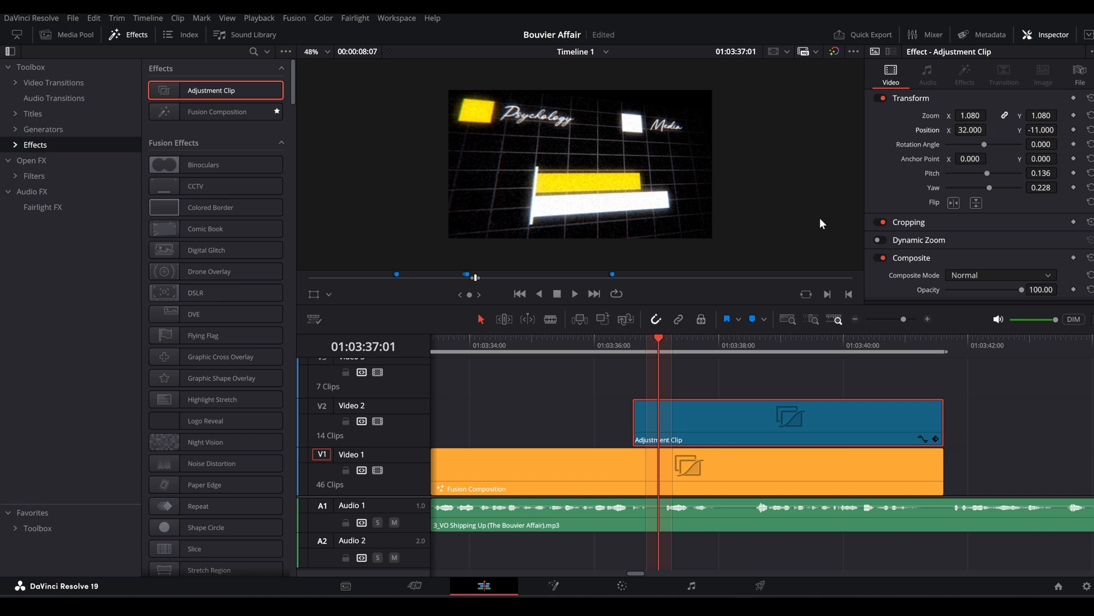
Step: Keyframe the adjustment clip's Position X from 32 at its start to 16 at 01:03:41:10
drag(648, 374, 636, 385)
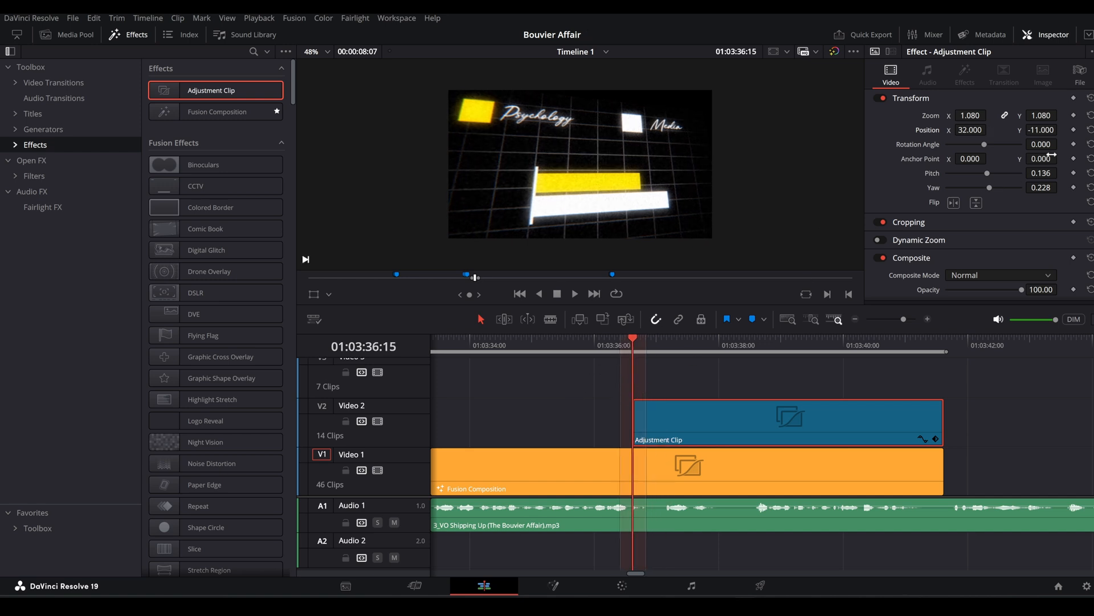
click(930, 371)
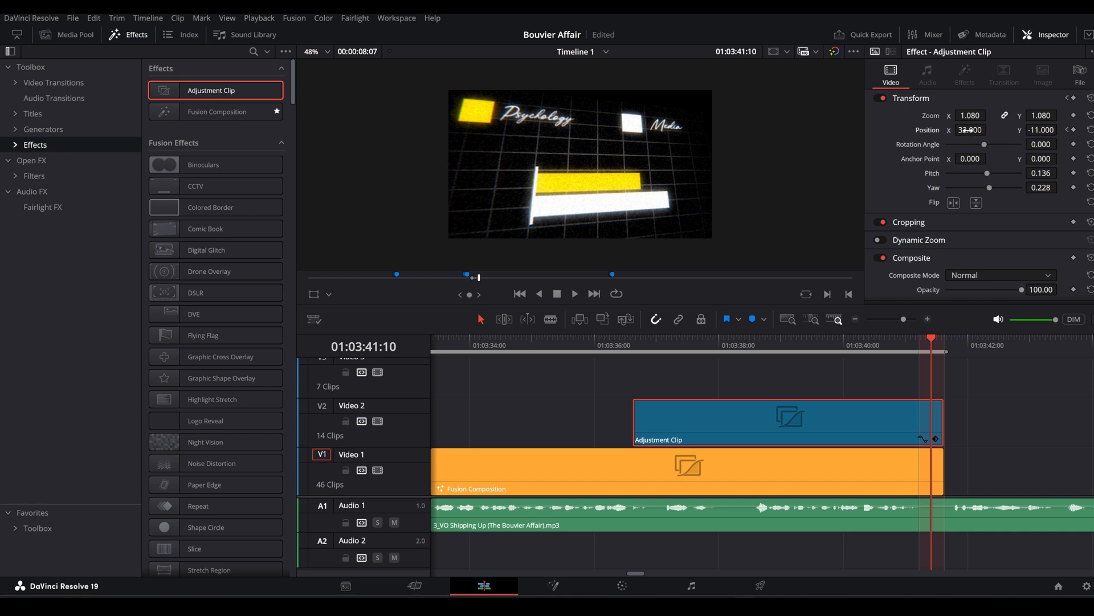
mouse_move(968, 130)
mouse_down()
mouse_move(947, 130)
mouse_move(960, 130)
mouse_up()
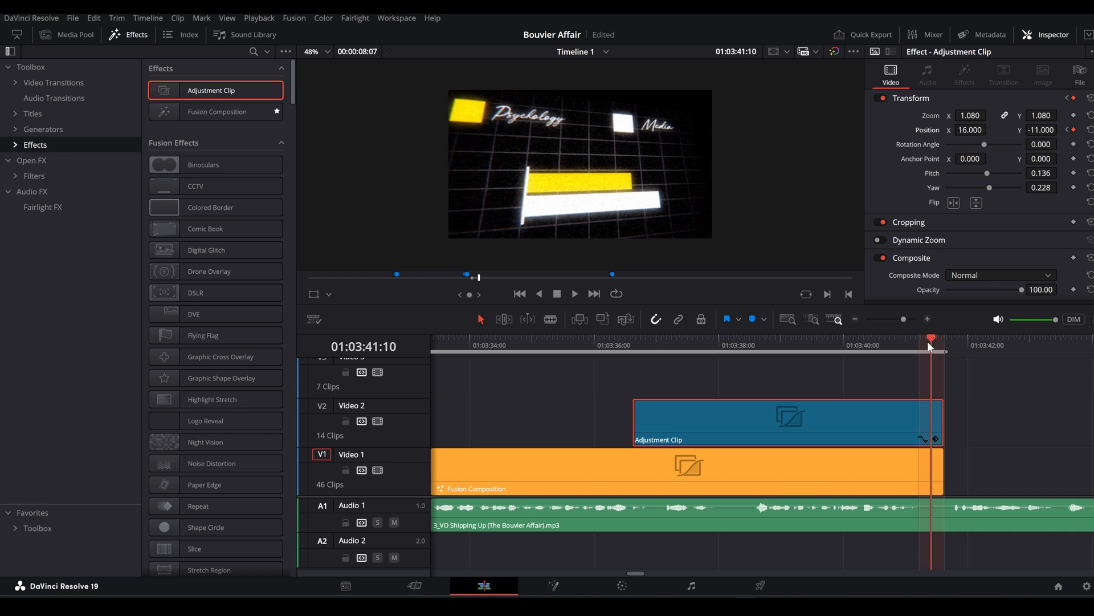
drag(931, 370, 860, 388)
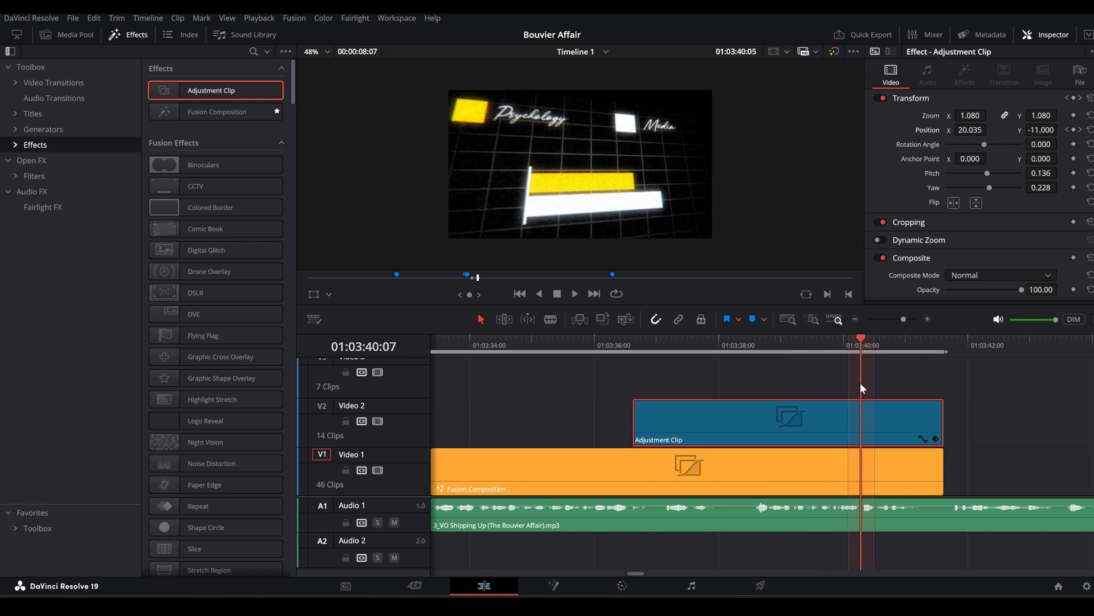
Step: Ease both Position X keyframes on the adjustment clip's curve and scrub through the clip to preview the motion
click(921, 438)
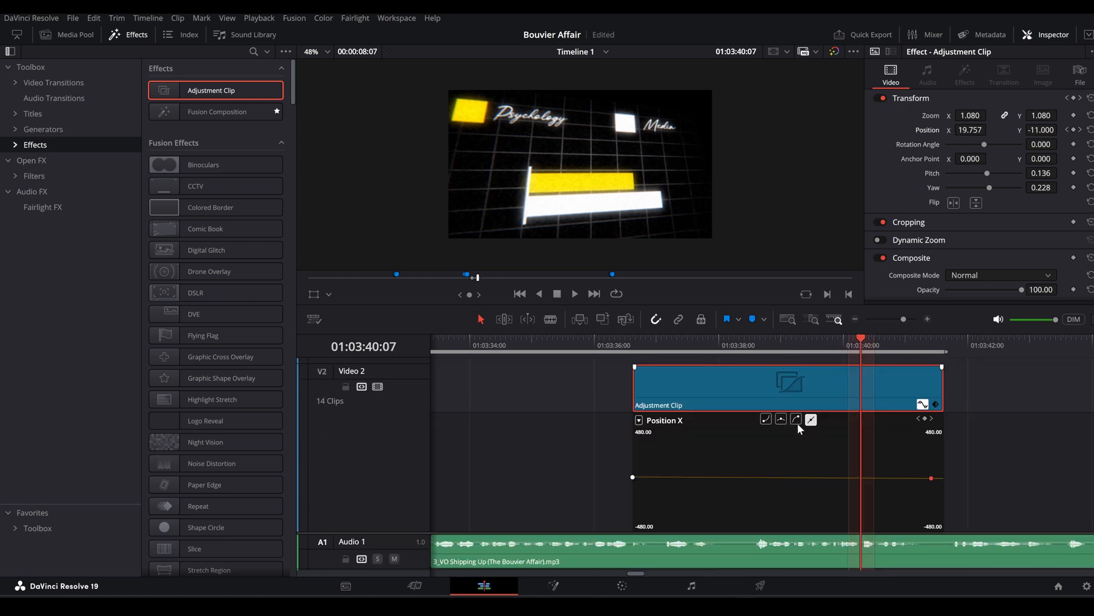
click(633, 477)
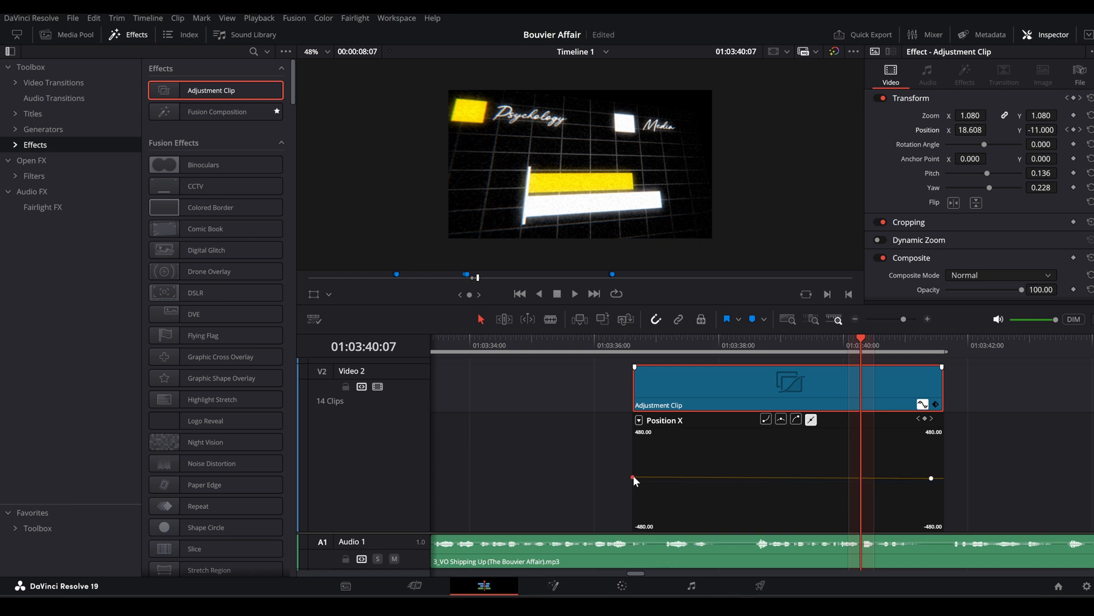
click(783, 419)
click(923, 404)
scroll(820, 426, down, 3)
scroll(808, 423, up, 2)
drag(765, 416, 683, 404)
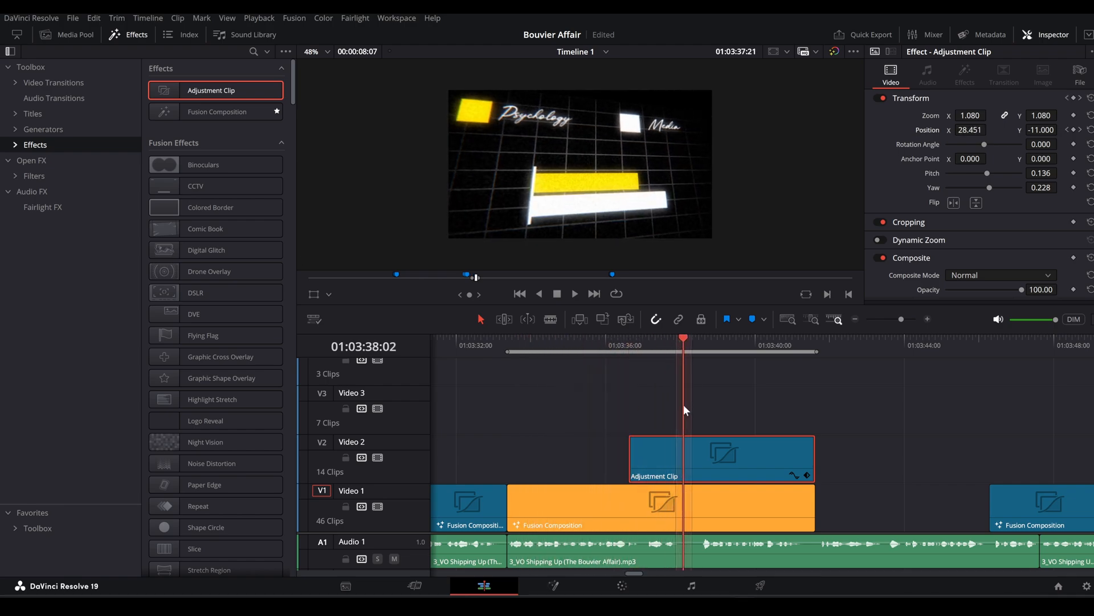